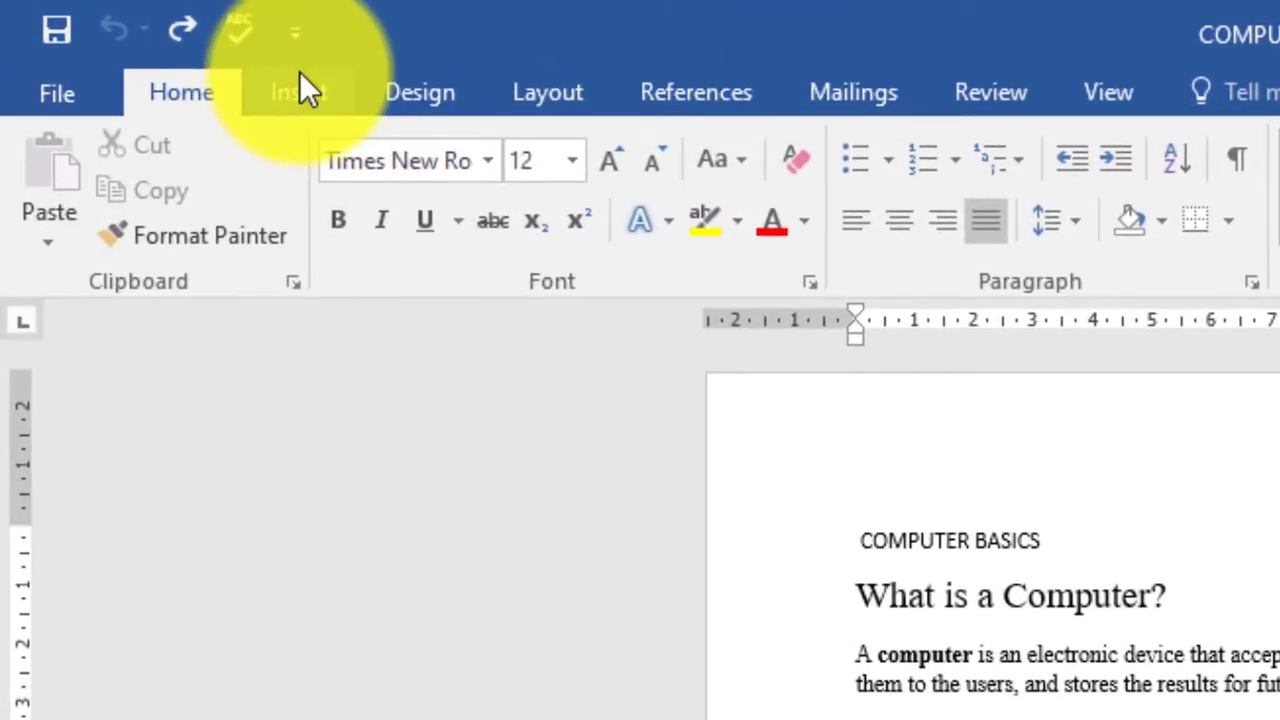
Switch the ribbon to the Insert tab for the COMPUTER BASICS document.
left_click(300, 75)
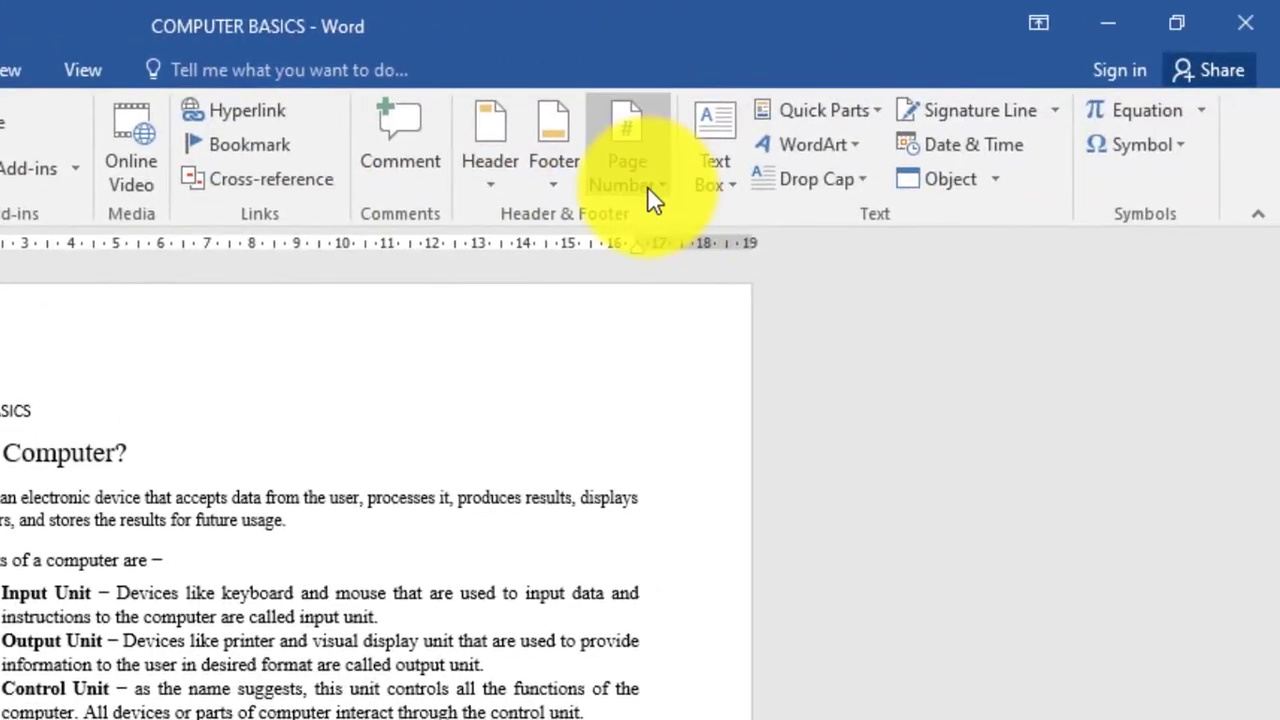
Insert Plain Number 2 centred page numbers at the top of every page.
left_click(647, 186)
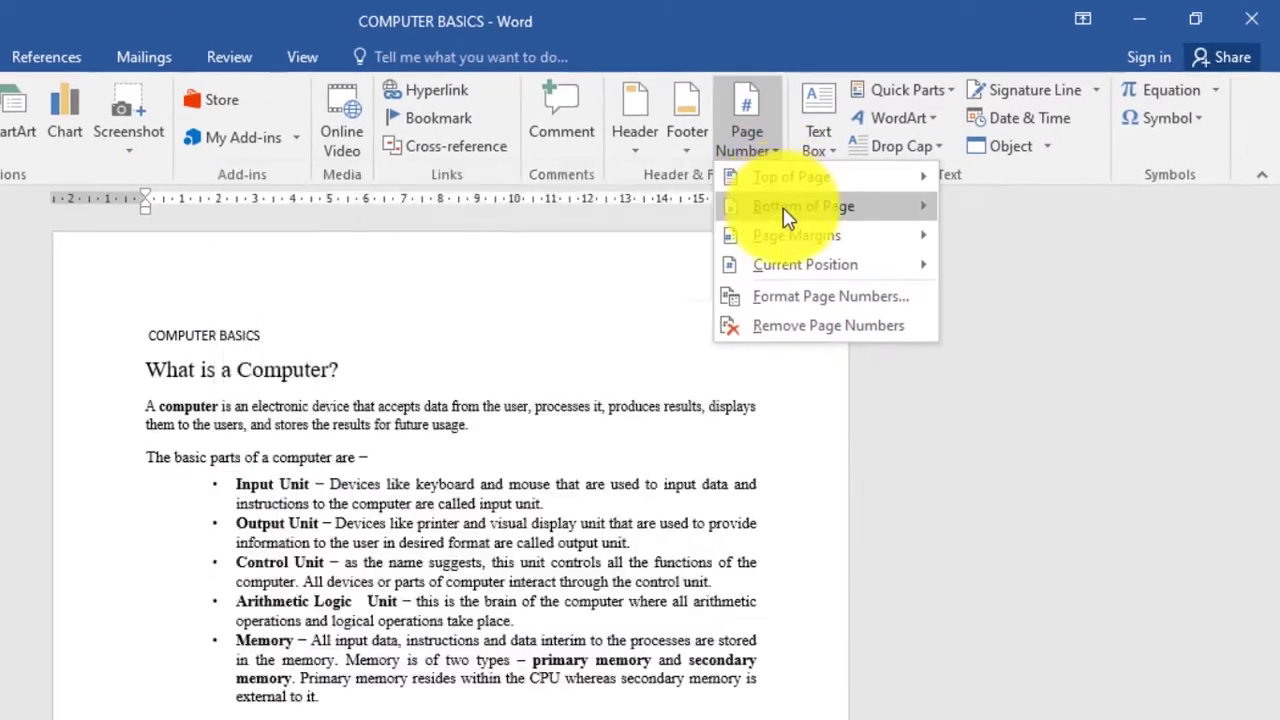
mouse_move(787, 218)
mouse_move(787, 241)
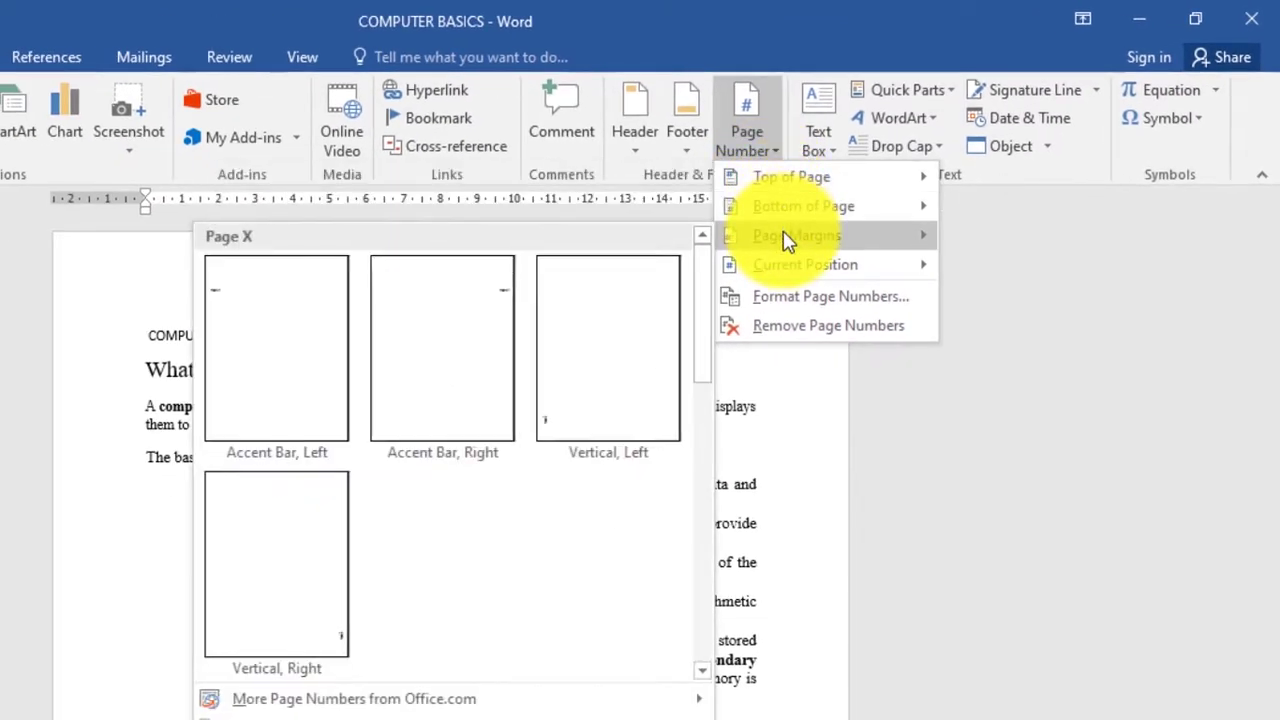
mouse_move(777, 189)
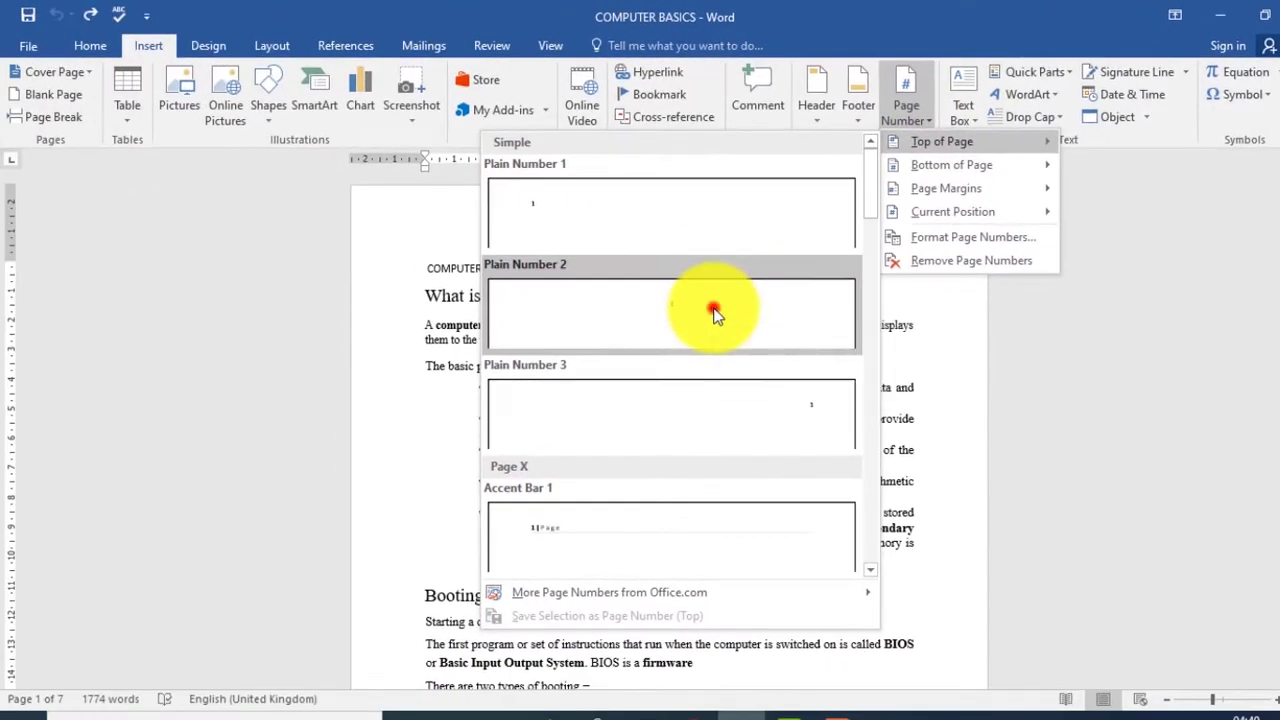
left_click(714, 314)
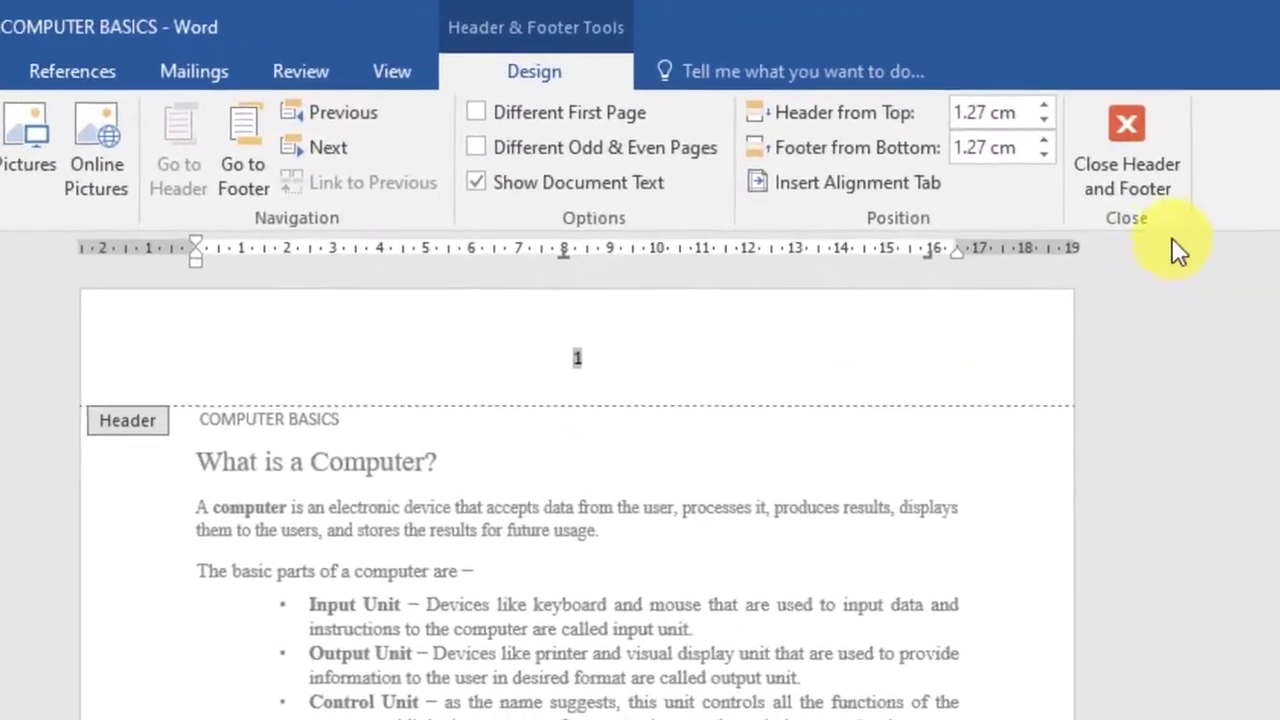
Close the header and scroll through to check the pages read 1, 2, 3.
left_click(1250, 120)
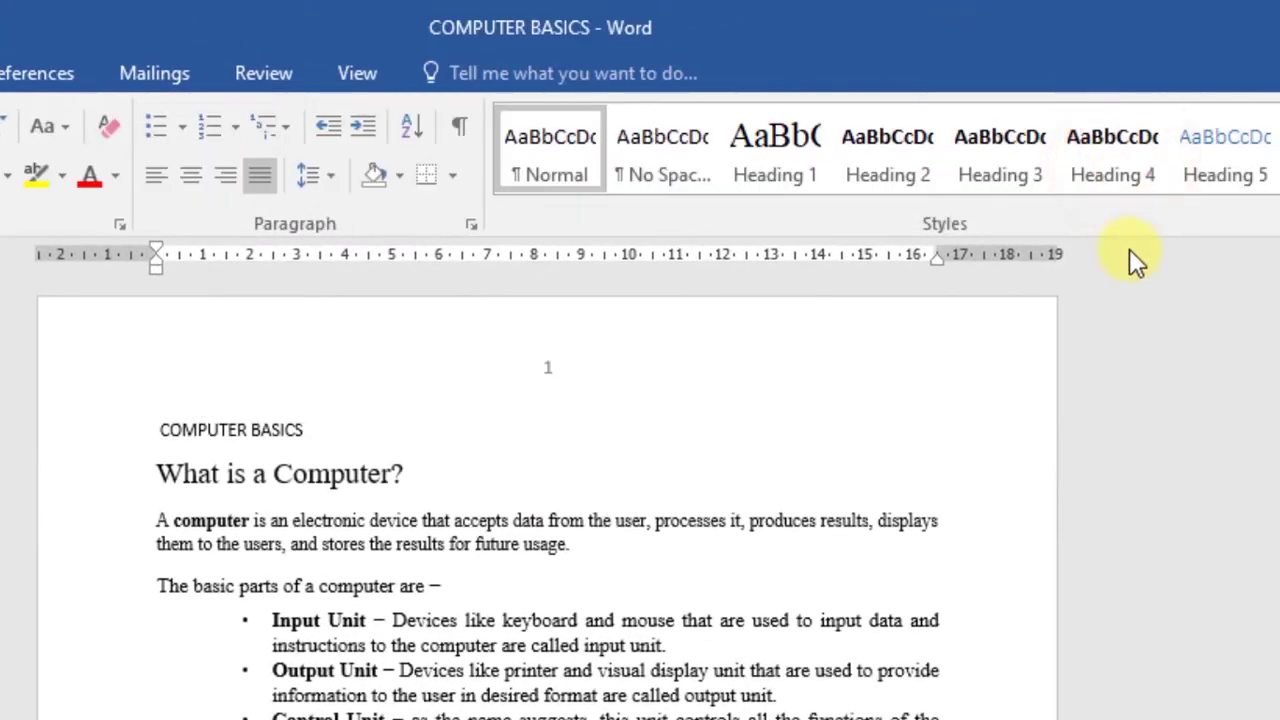
scroll(622, 392, "down", 20)
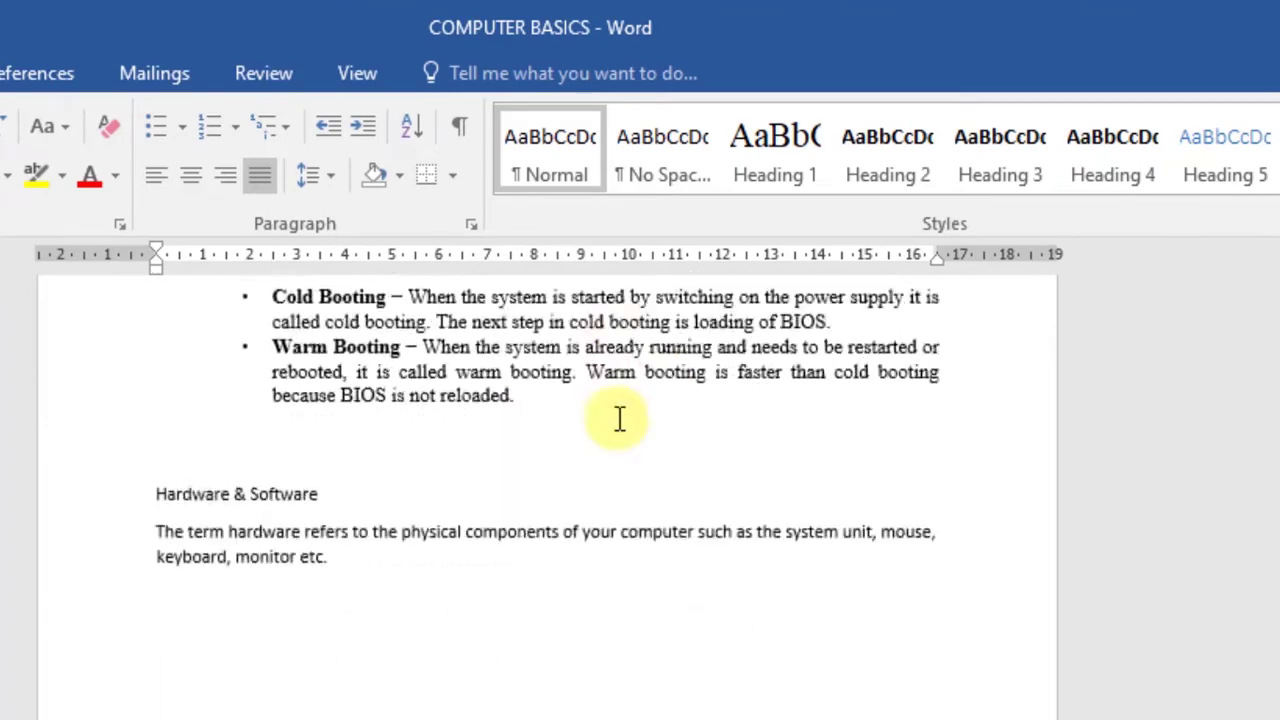
scroll(620, 421, "down", 20)
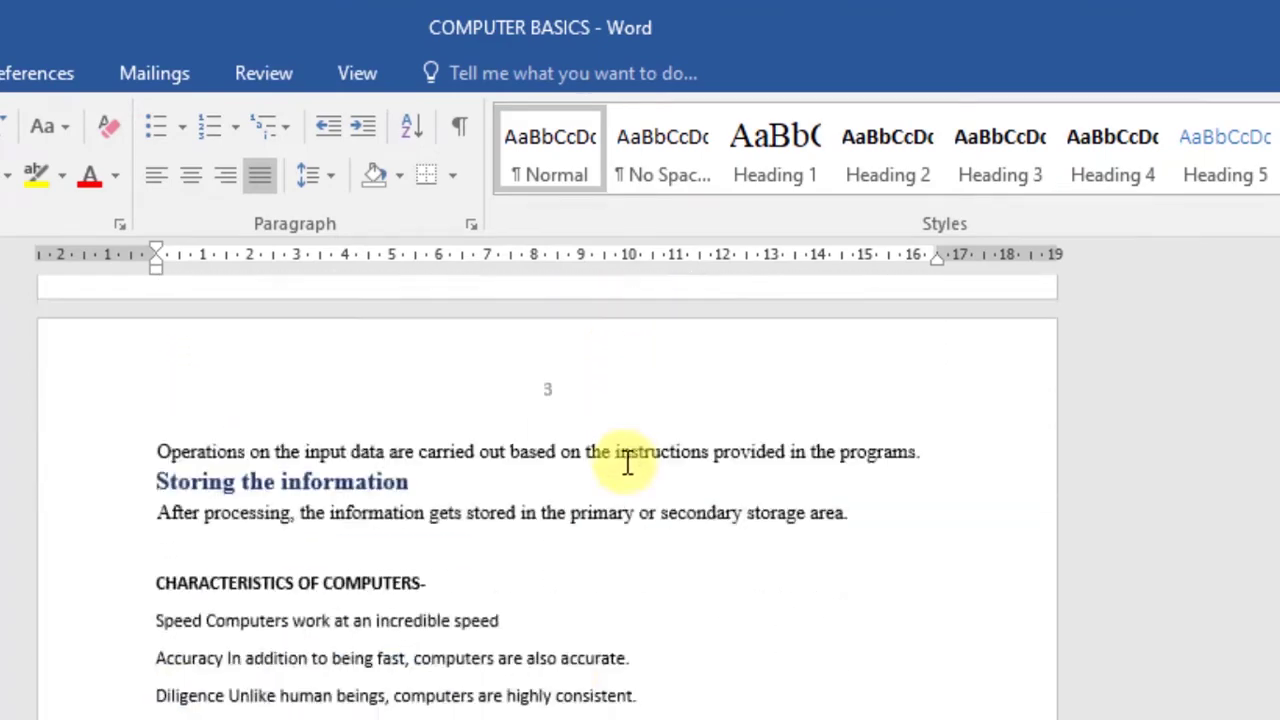
scroll(635, 497, "up", 20)
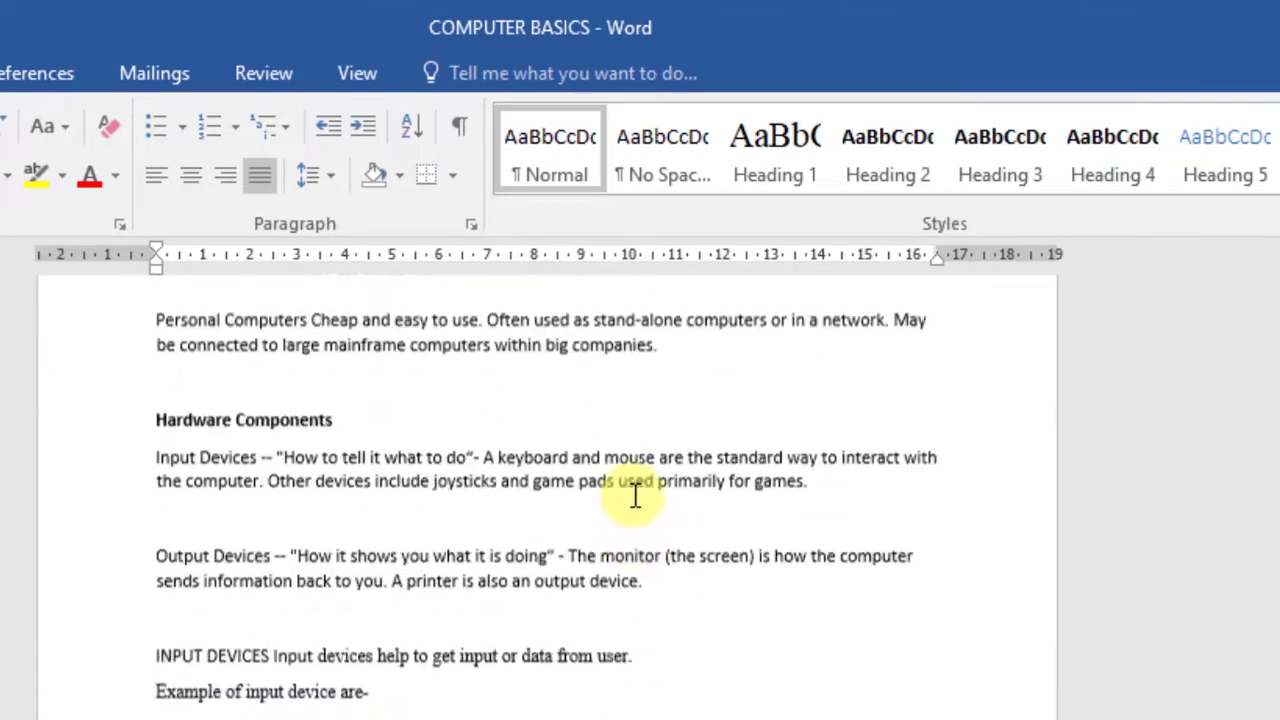
scroll(635, 495, "up", 5)
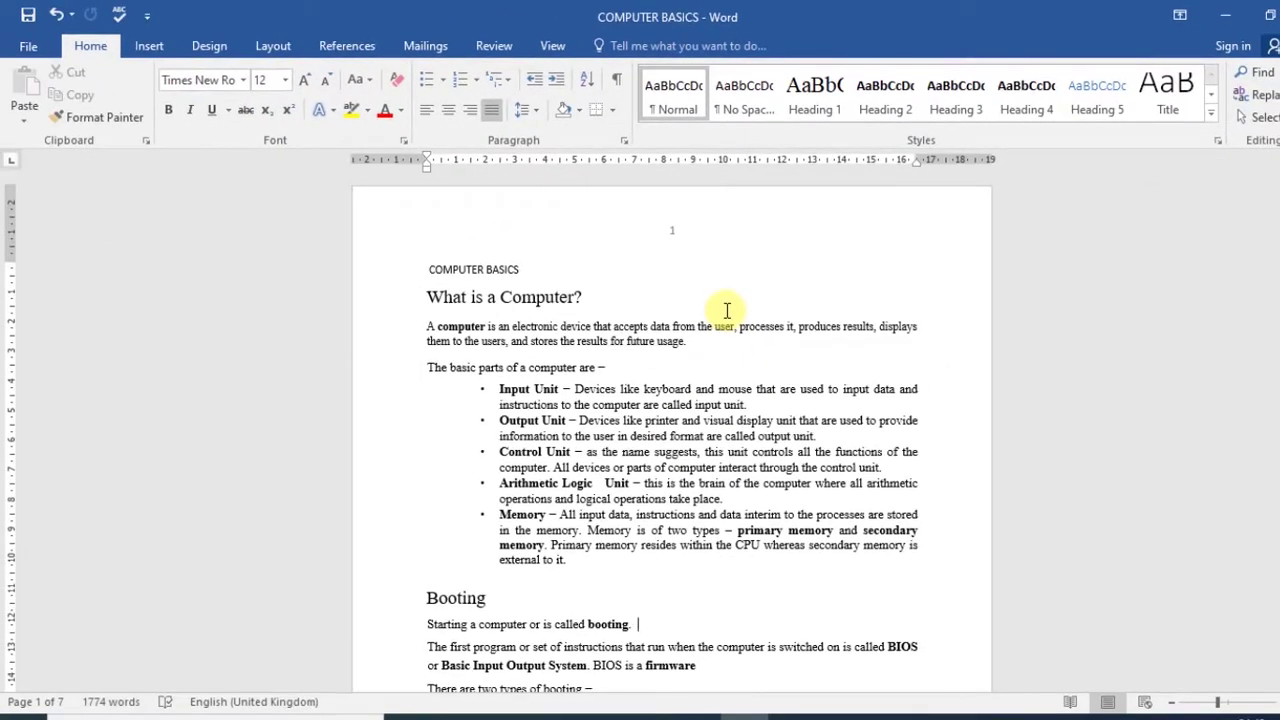
double_click(691, 228)
type("1")
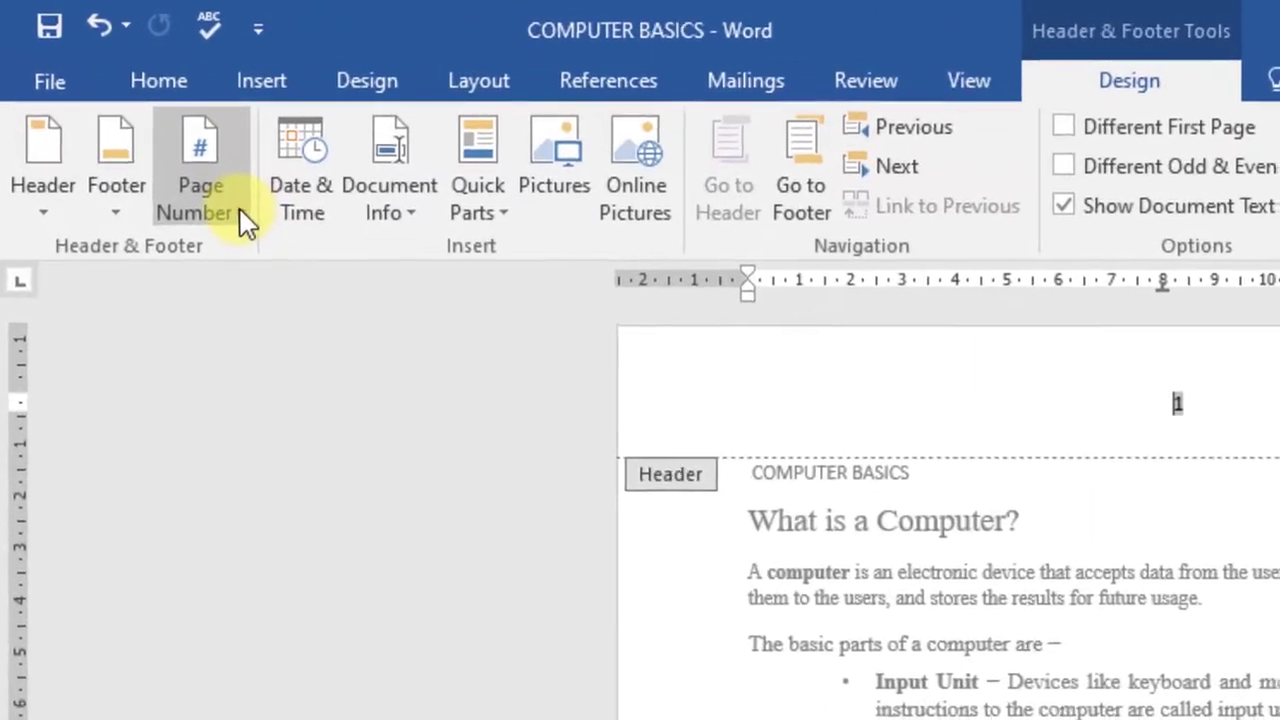
left_click(140, 140)
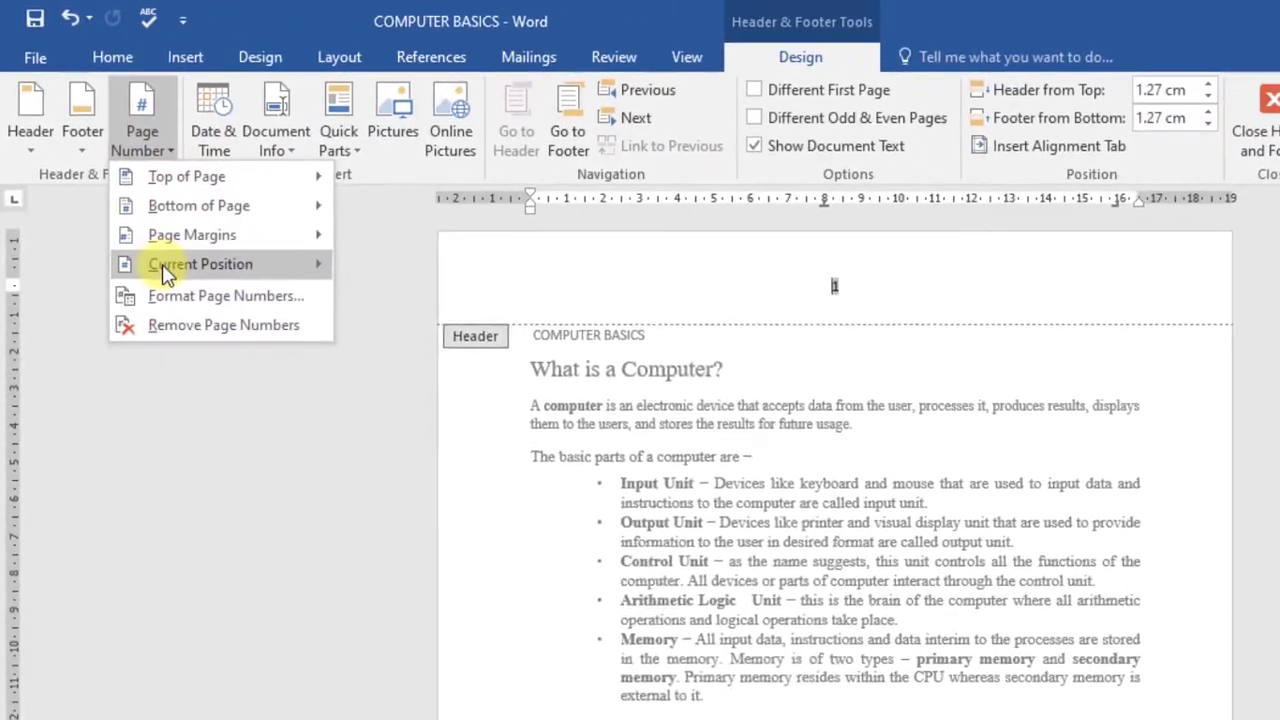
mouse_move(240, 380)
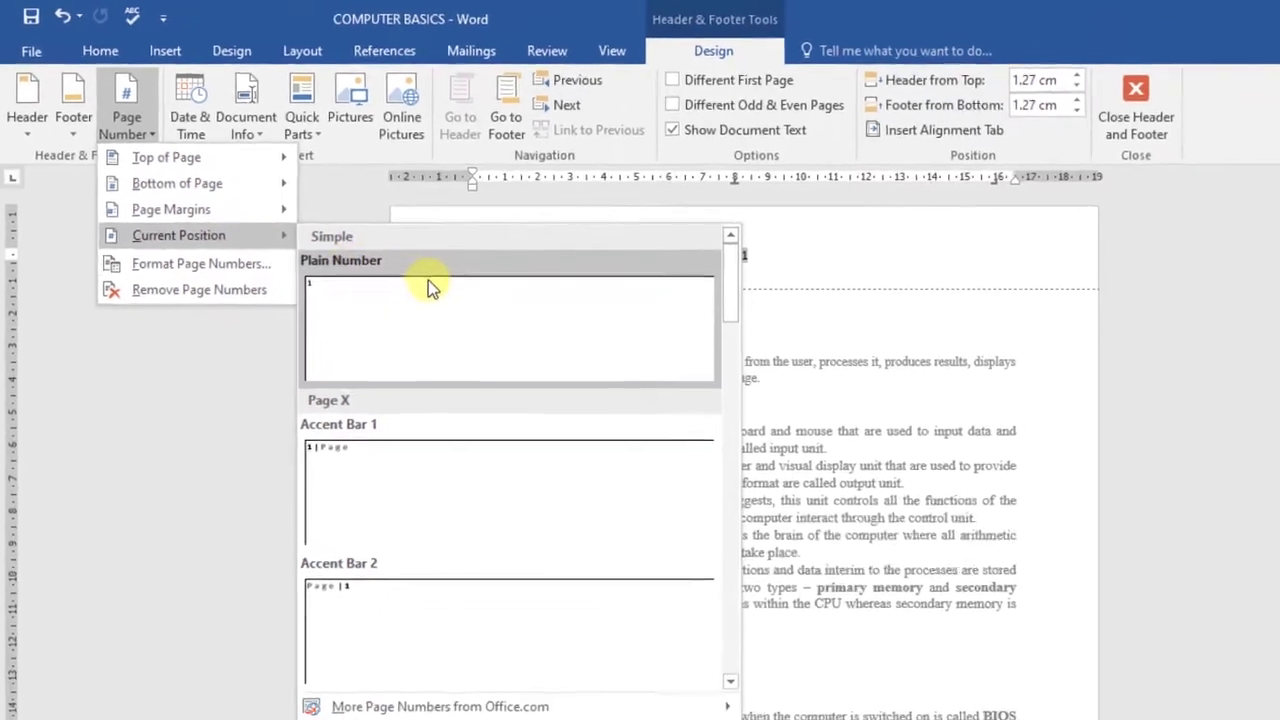
scroll(535, 356, "down", 8)
scroll(440, 440, "up", 8)
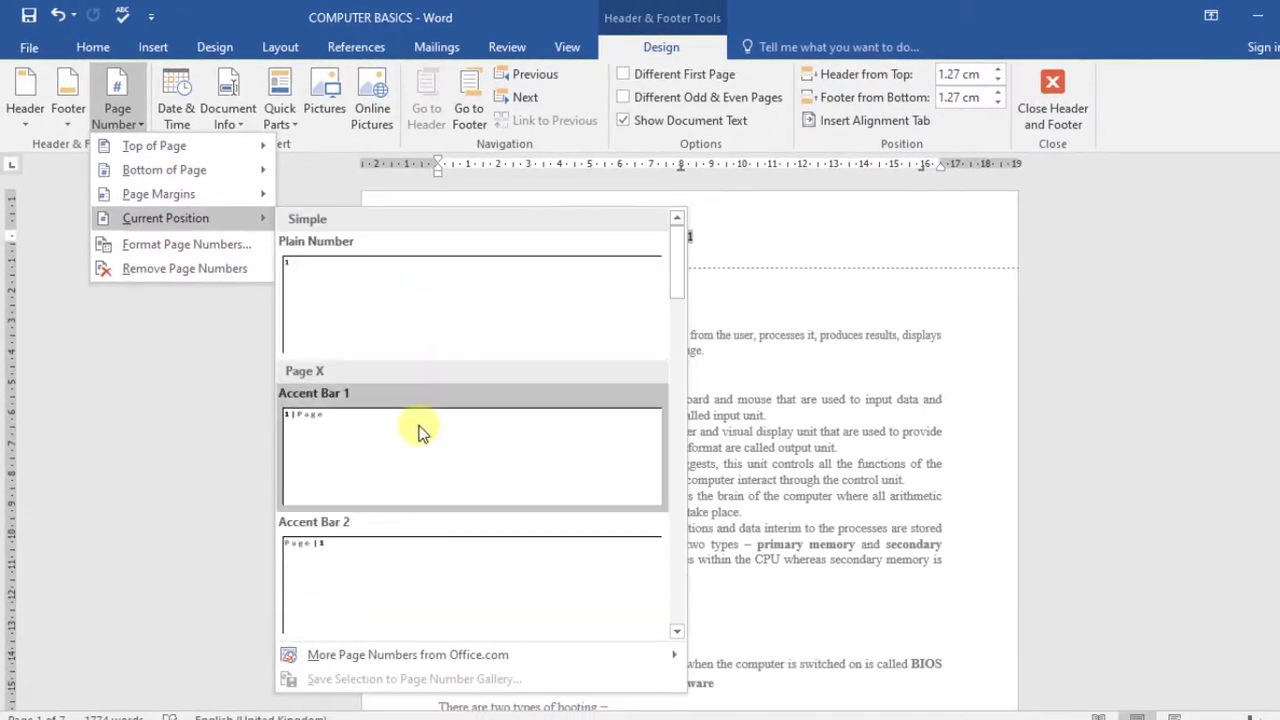
left_click(186, 378)
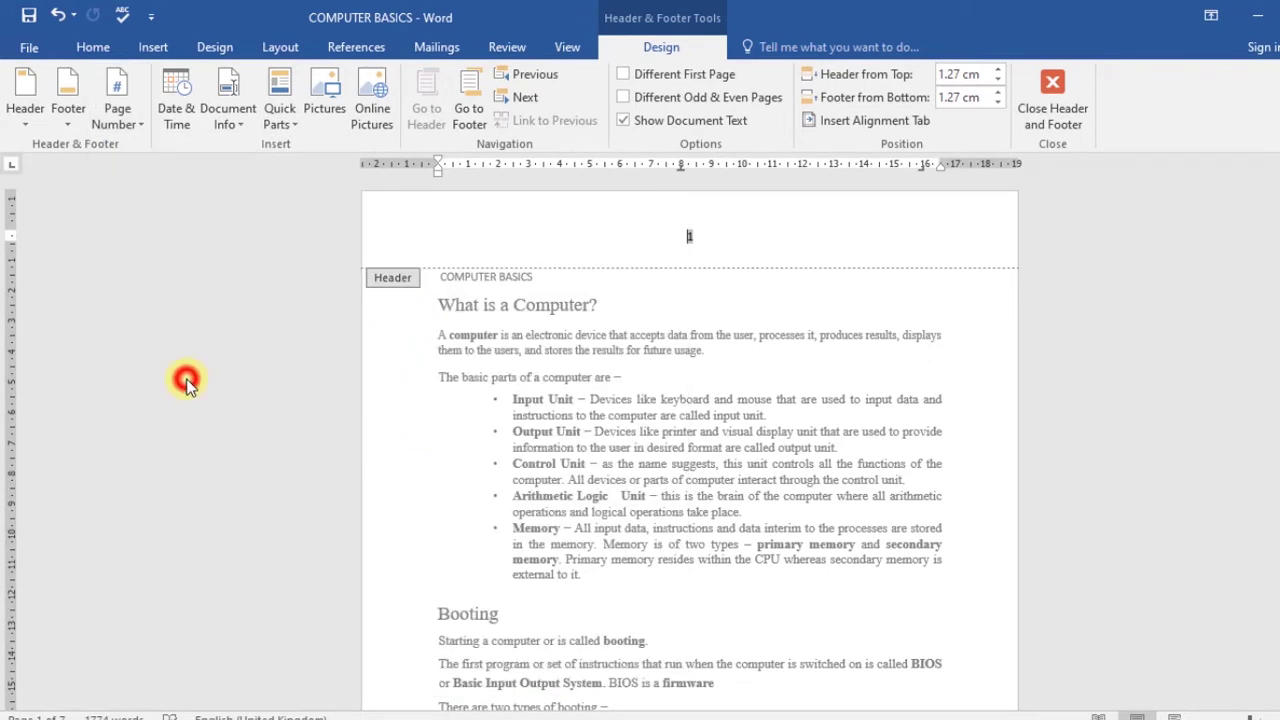
left_click(1068, 116)
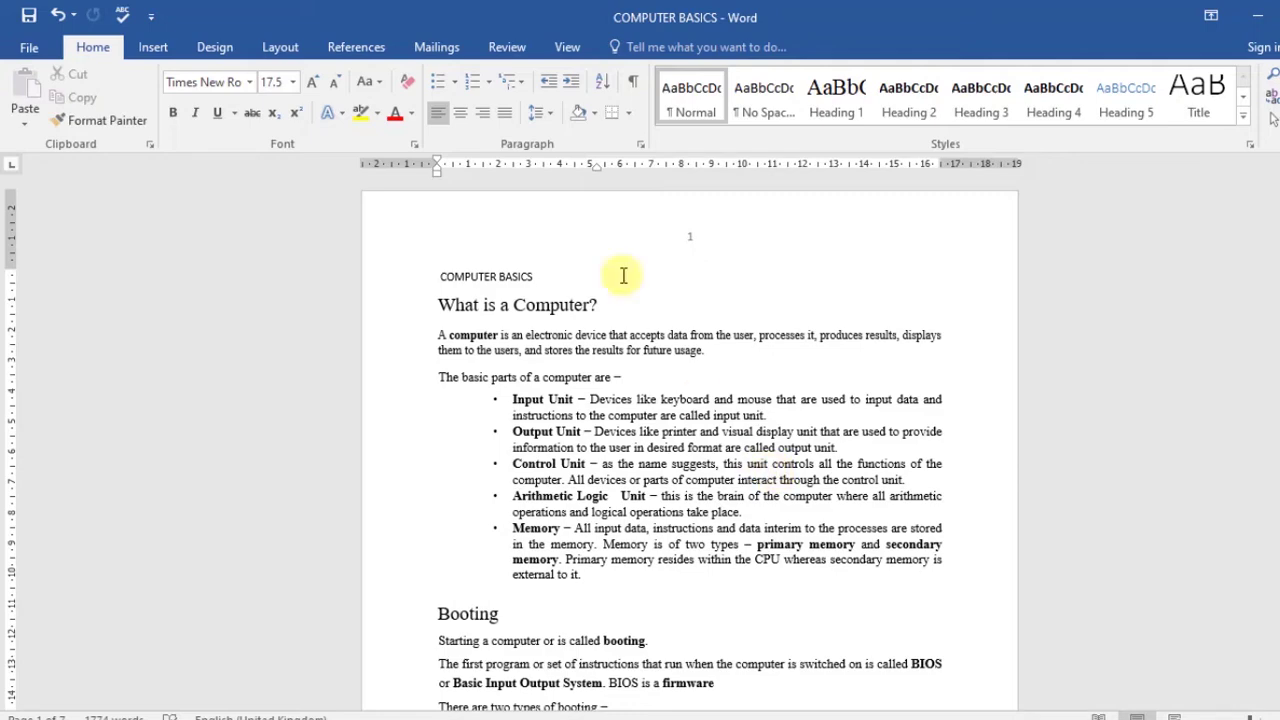
Scroll down to the top of page 4, which opens with the ROM paragraph.
scroll(702, 222, "down", 20)
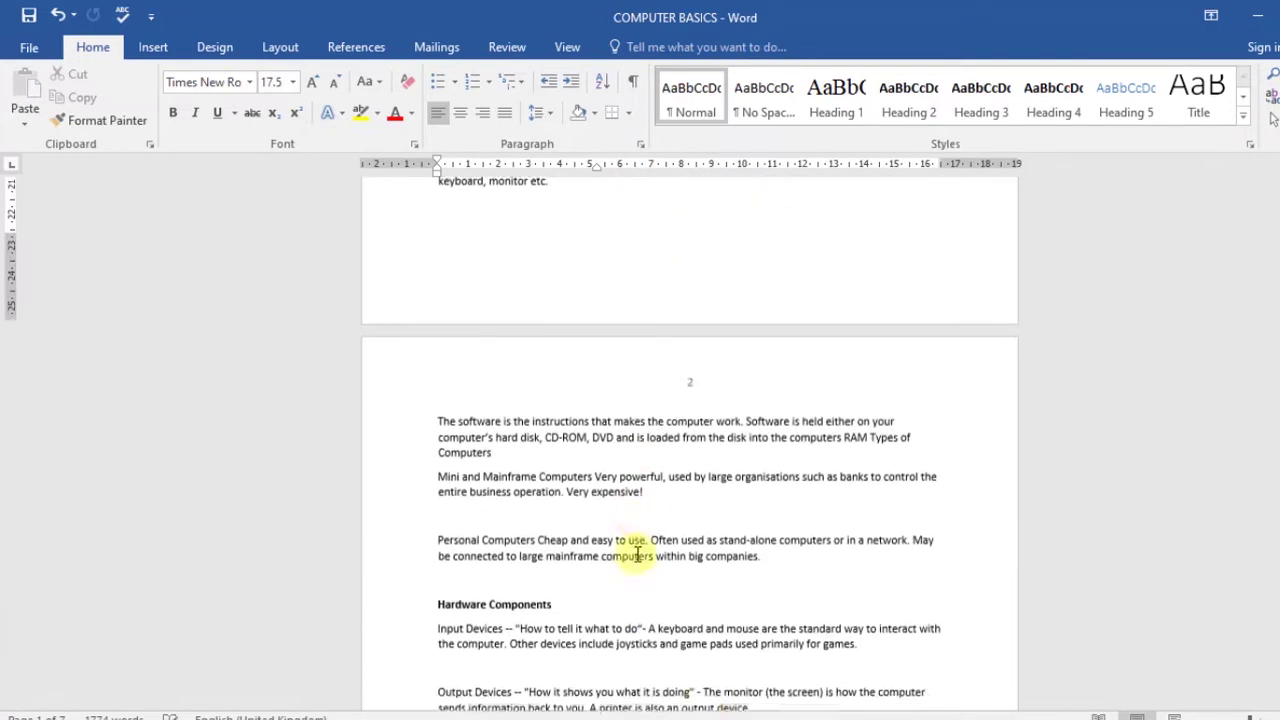
scroll(707, 553, "down", 20)
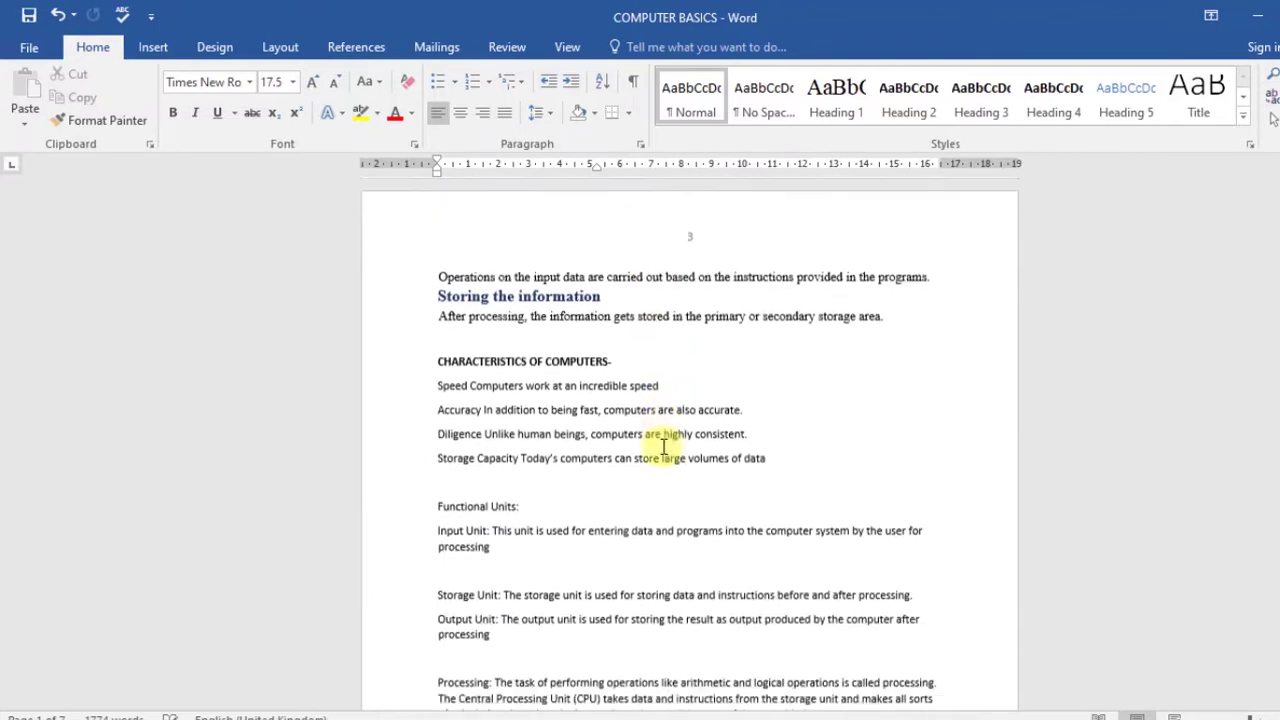
scroll(660, 443, "down", 10)
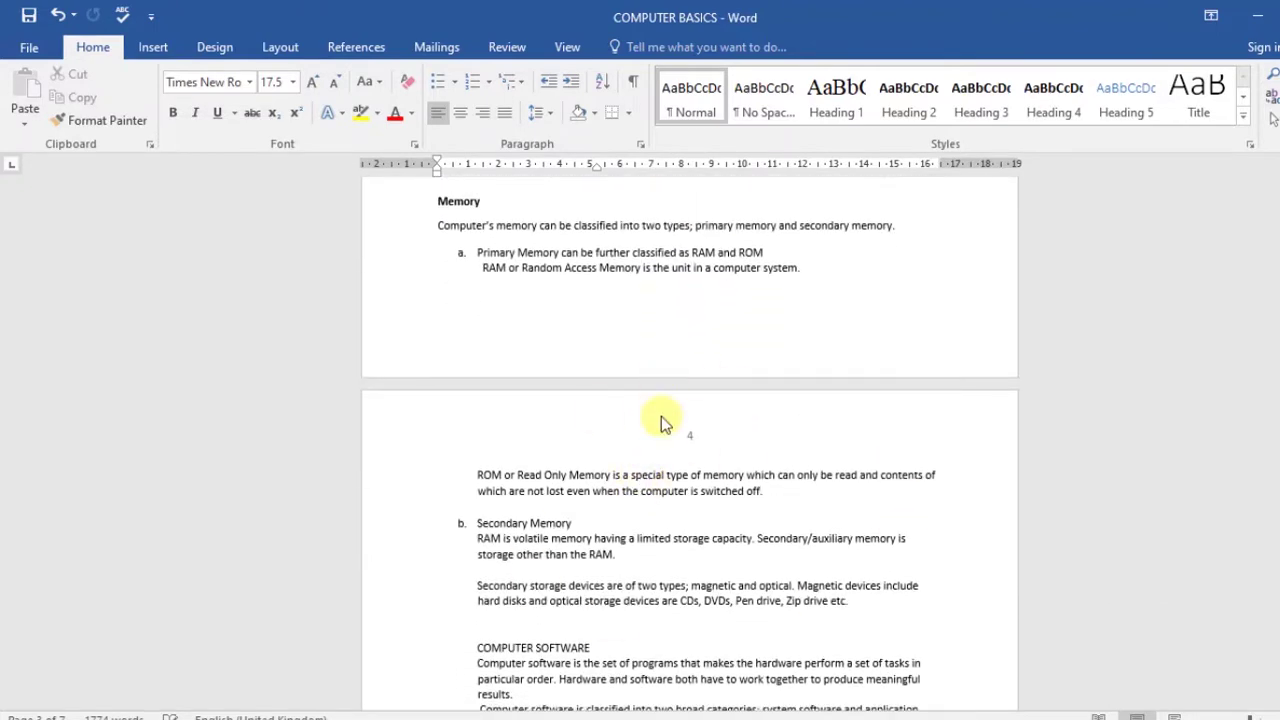
scroll(663, 423, "down", 3)
scroll(697, 507, "down", 1)
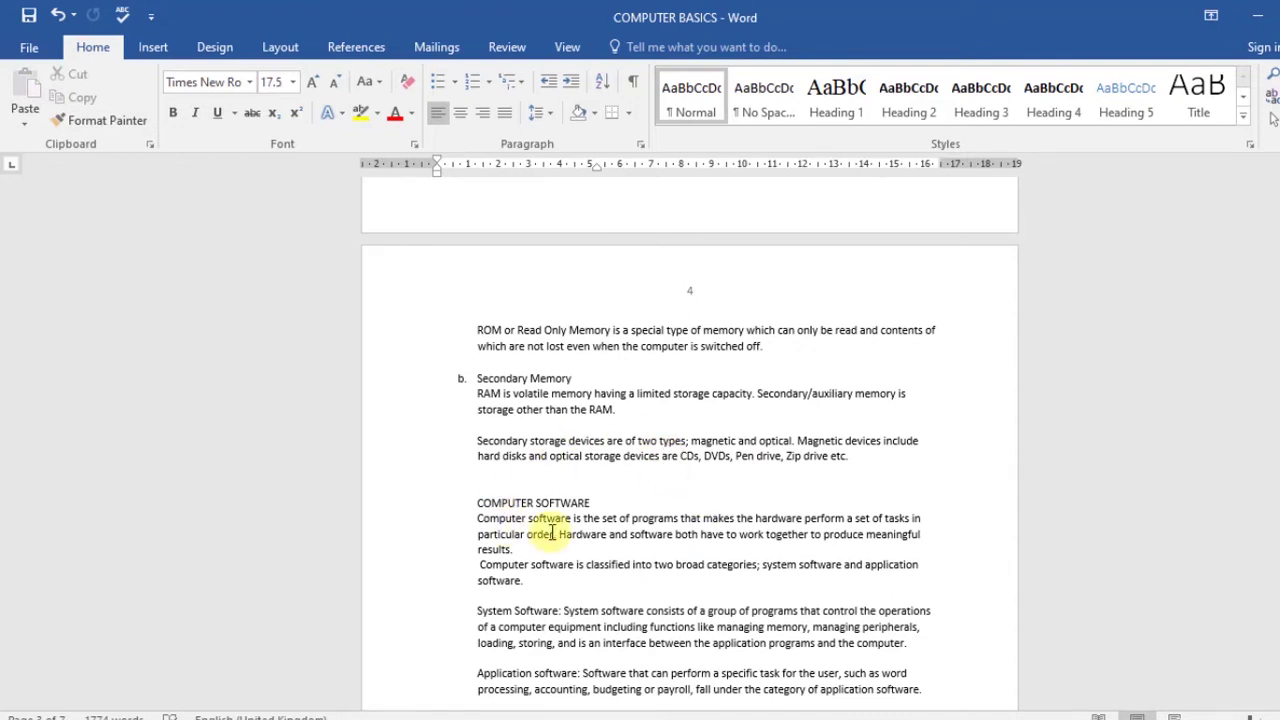
scroll(553, 533, "up", 2)
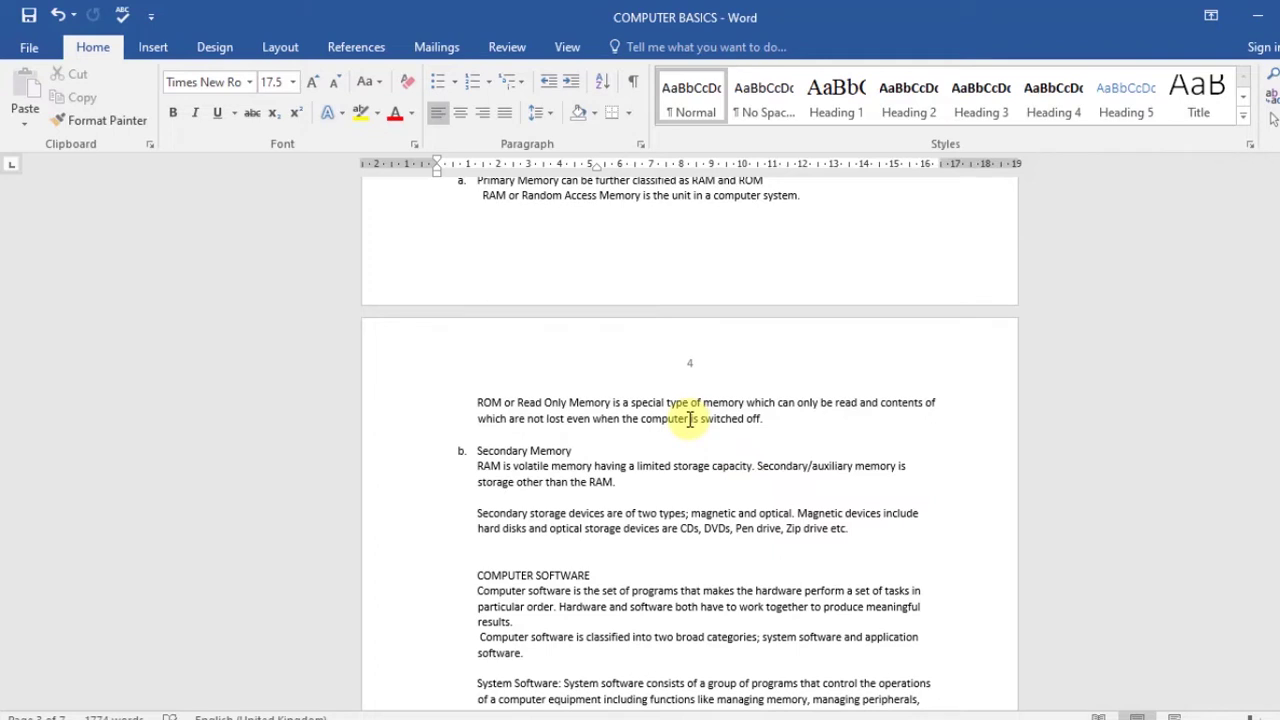
Insert a Next Page section break just before the ROM or Read Only Memory paragraph.
left_click(665, 366)
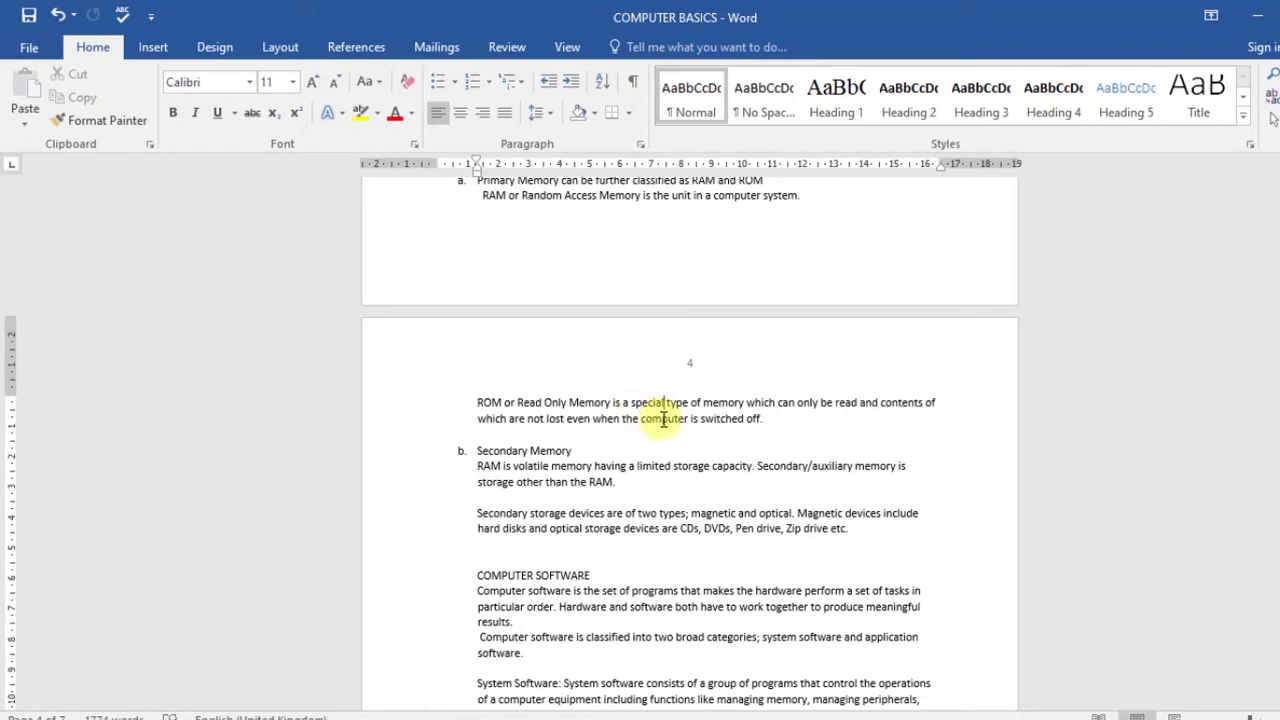
left_click(472, 402)
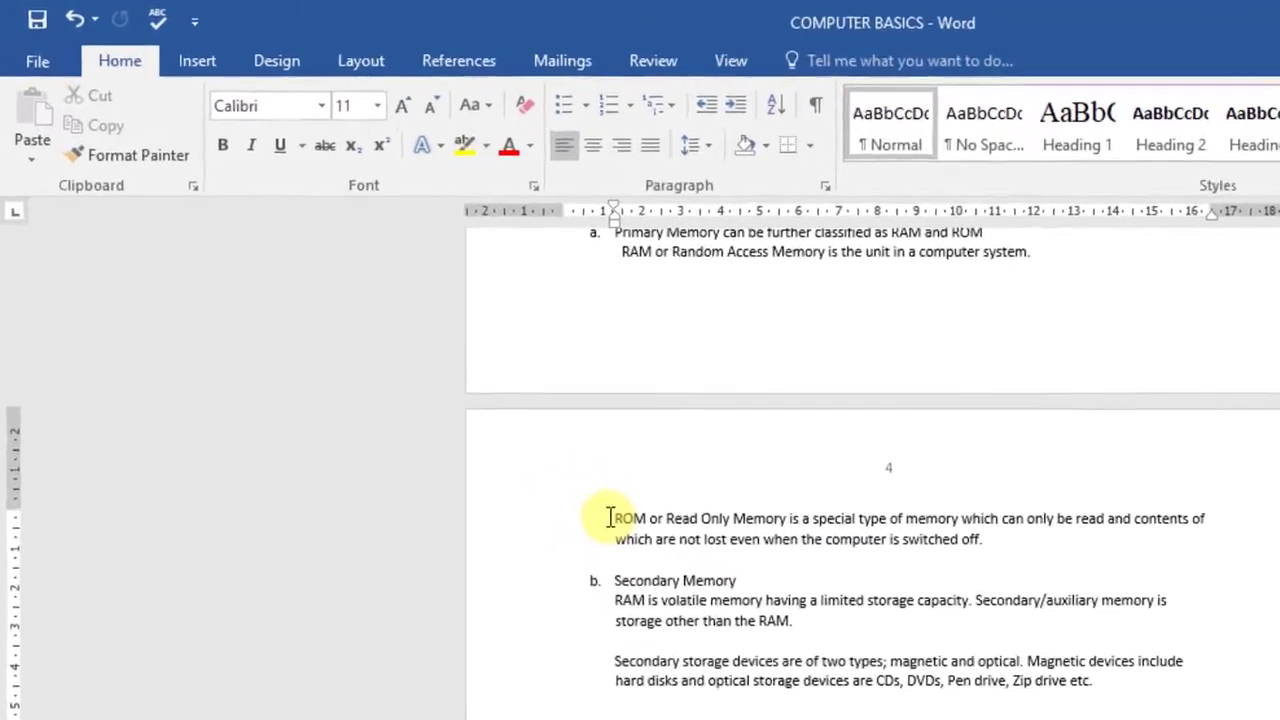
left_click(390, 72)
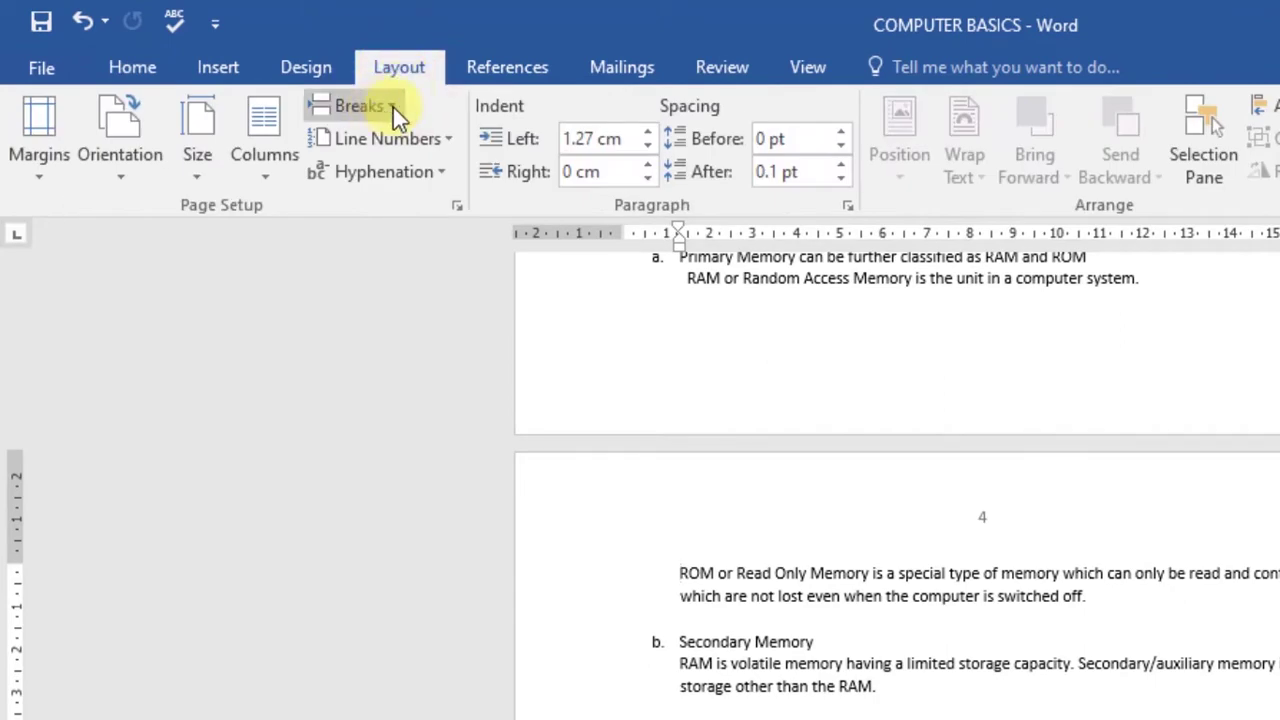
left_click(388, 107)
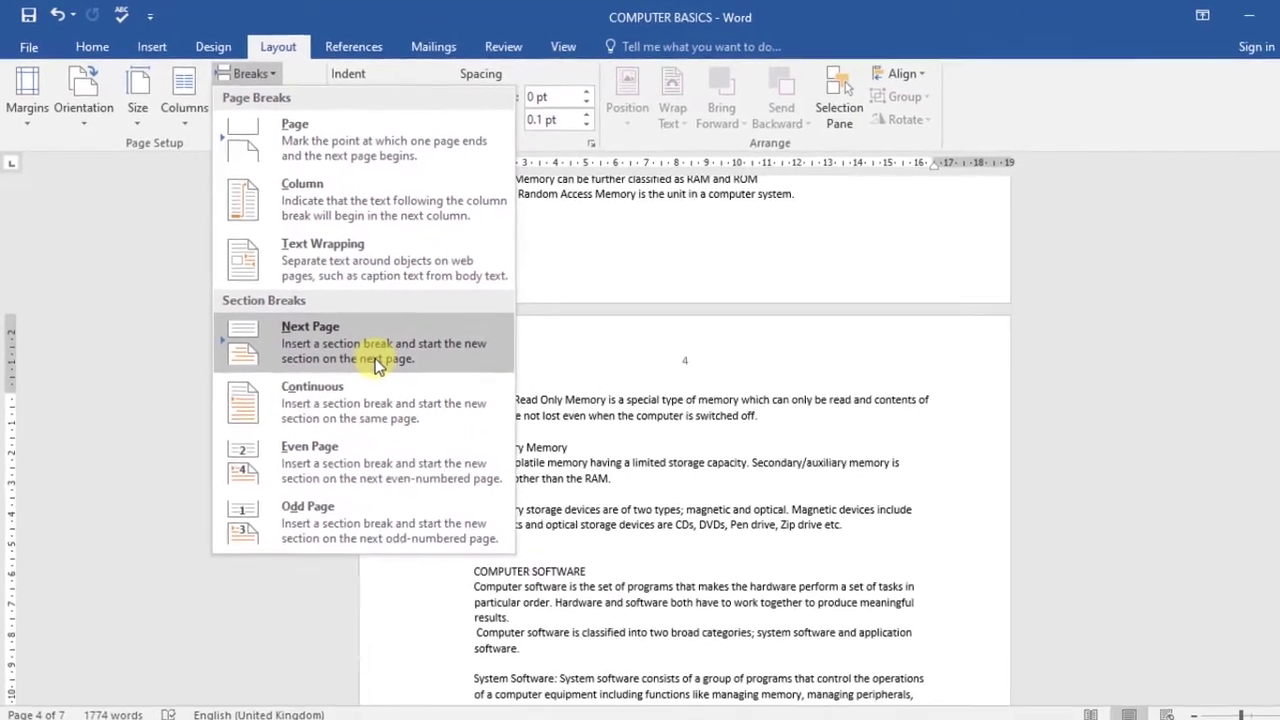
left_click(445, 425)
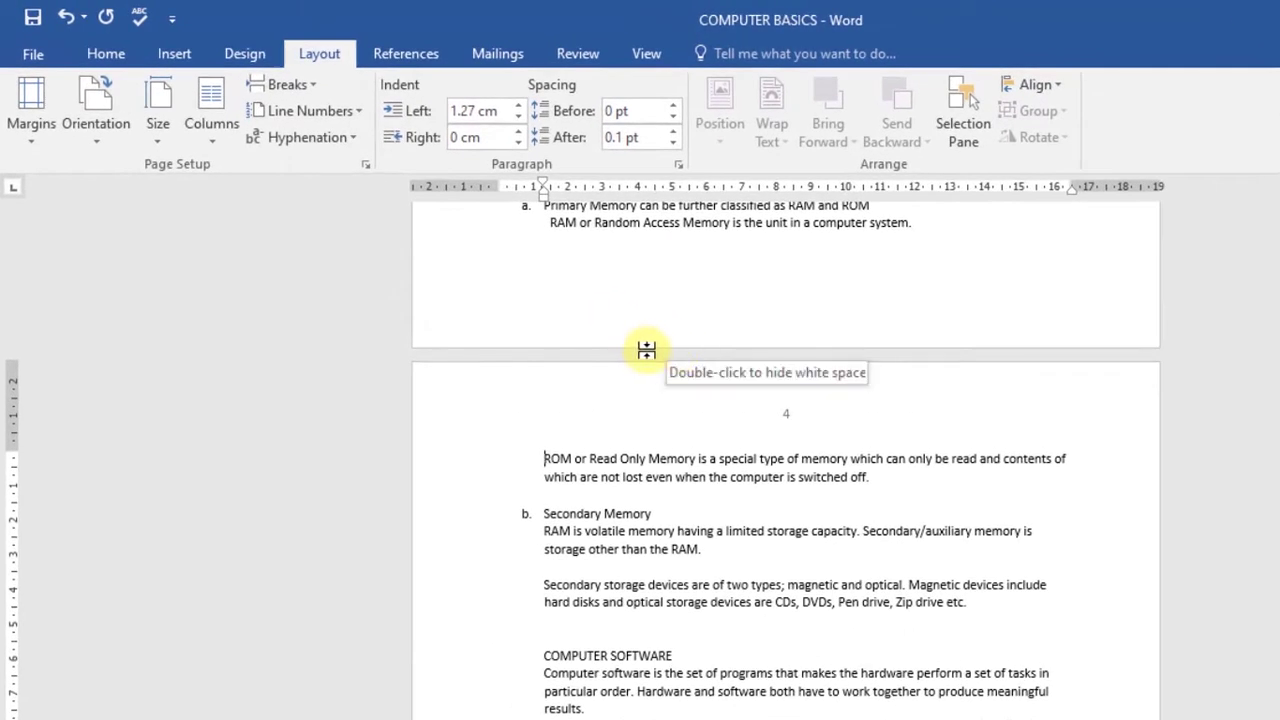
Format the section 2 header's page numbers to start at 1.
double_click(763, 432)
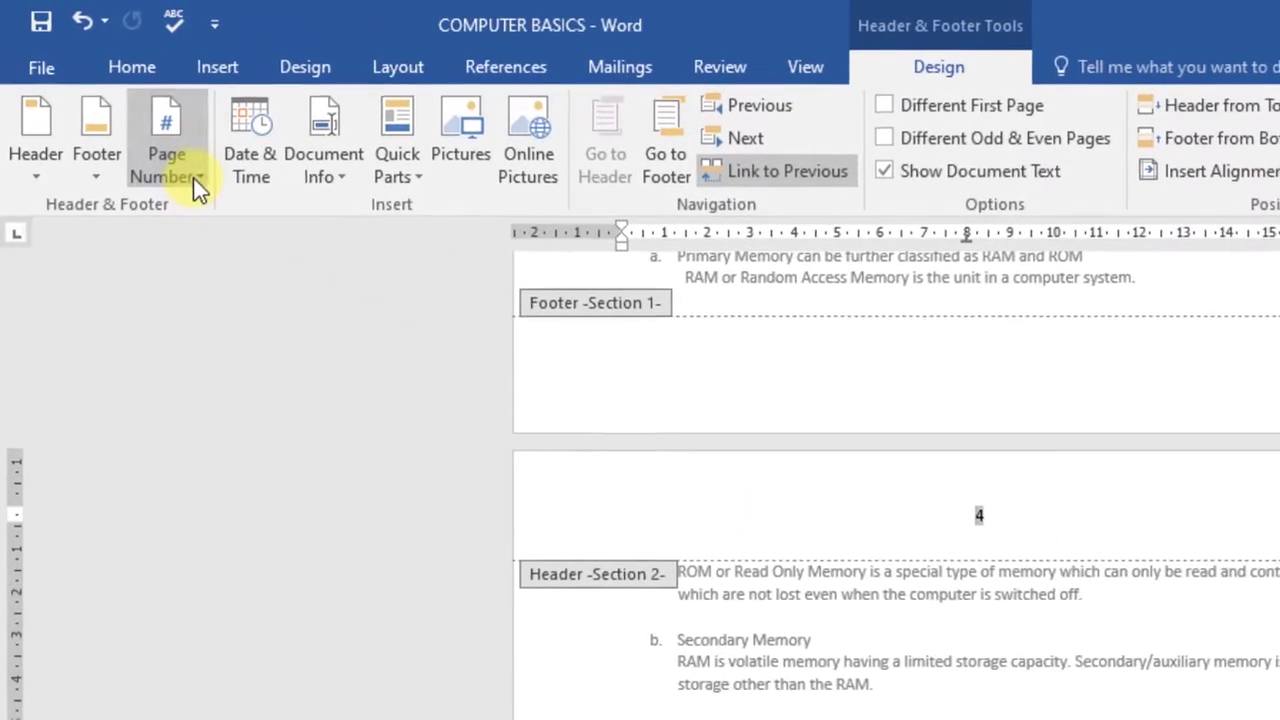
left_click(157, 142)
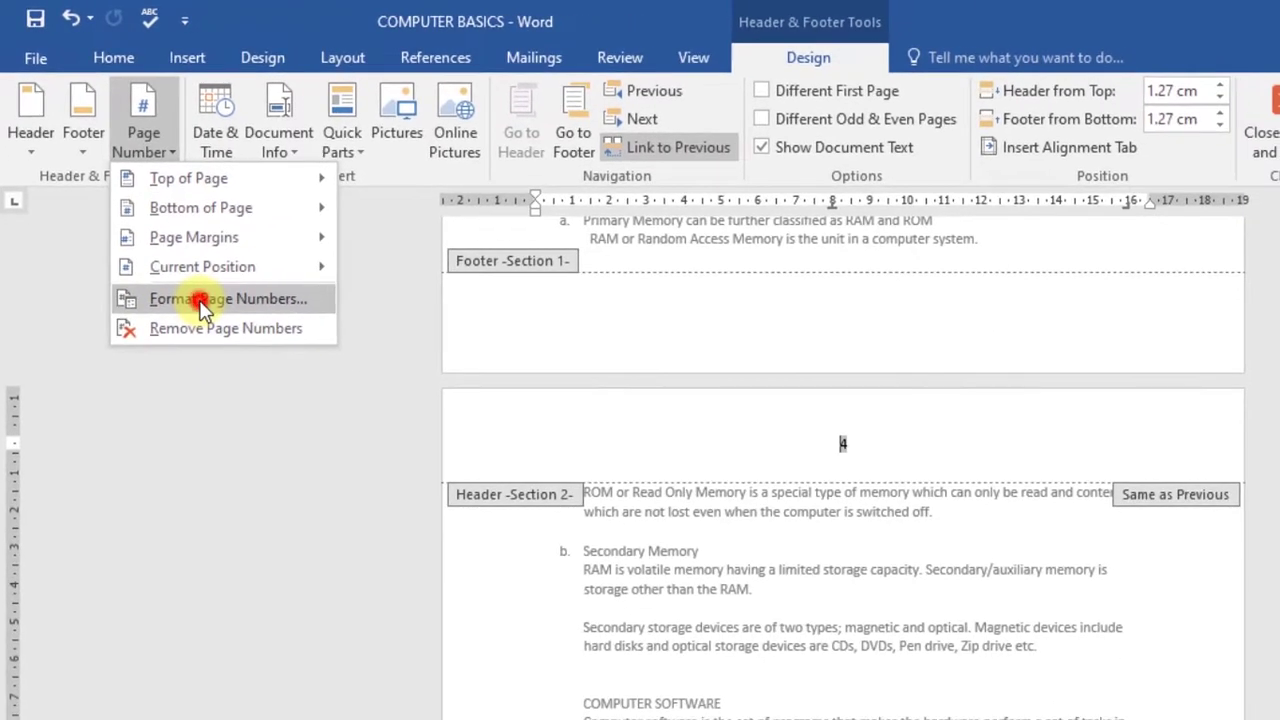
left_click(232, 350)
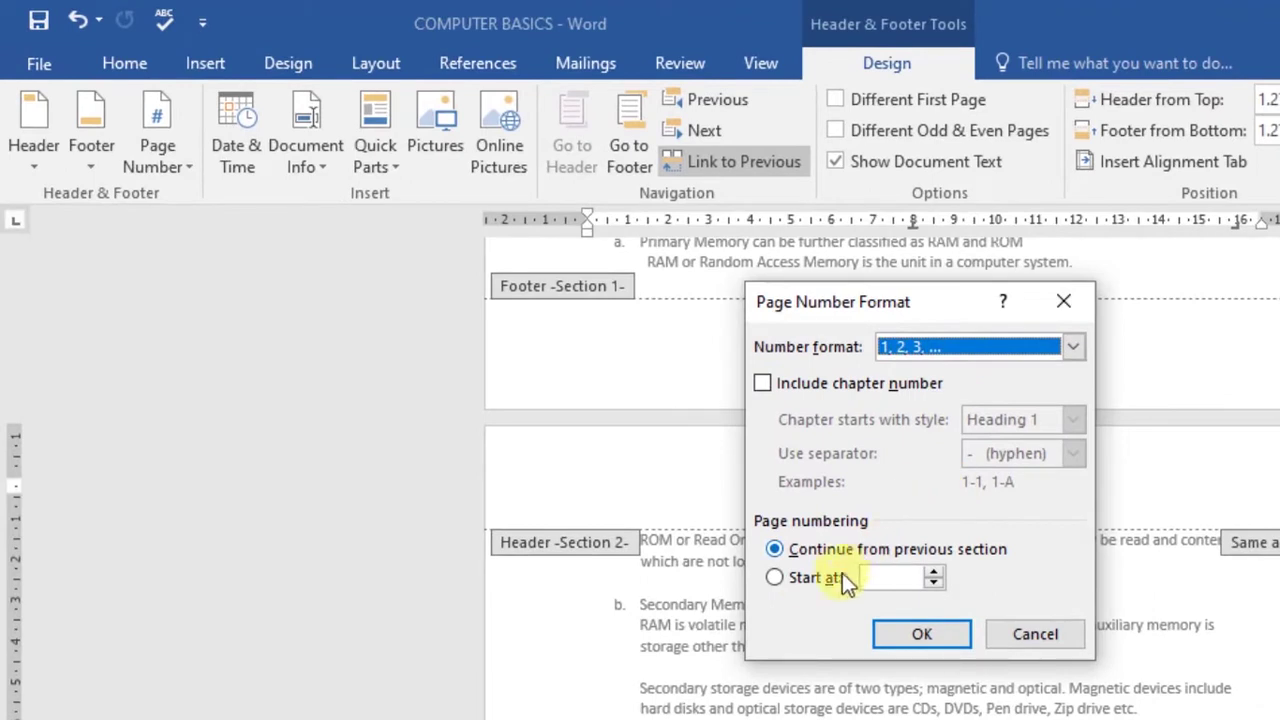
left_click(773, 578)
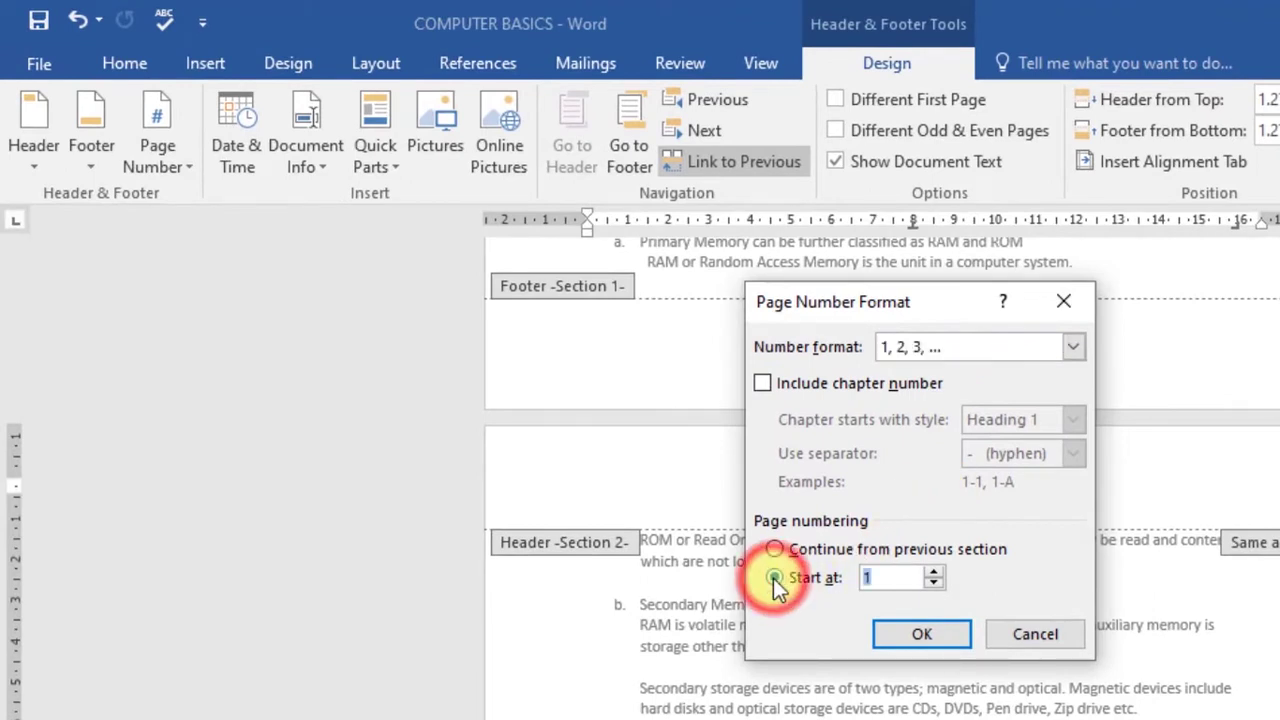
left_click(945, 590)
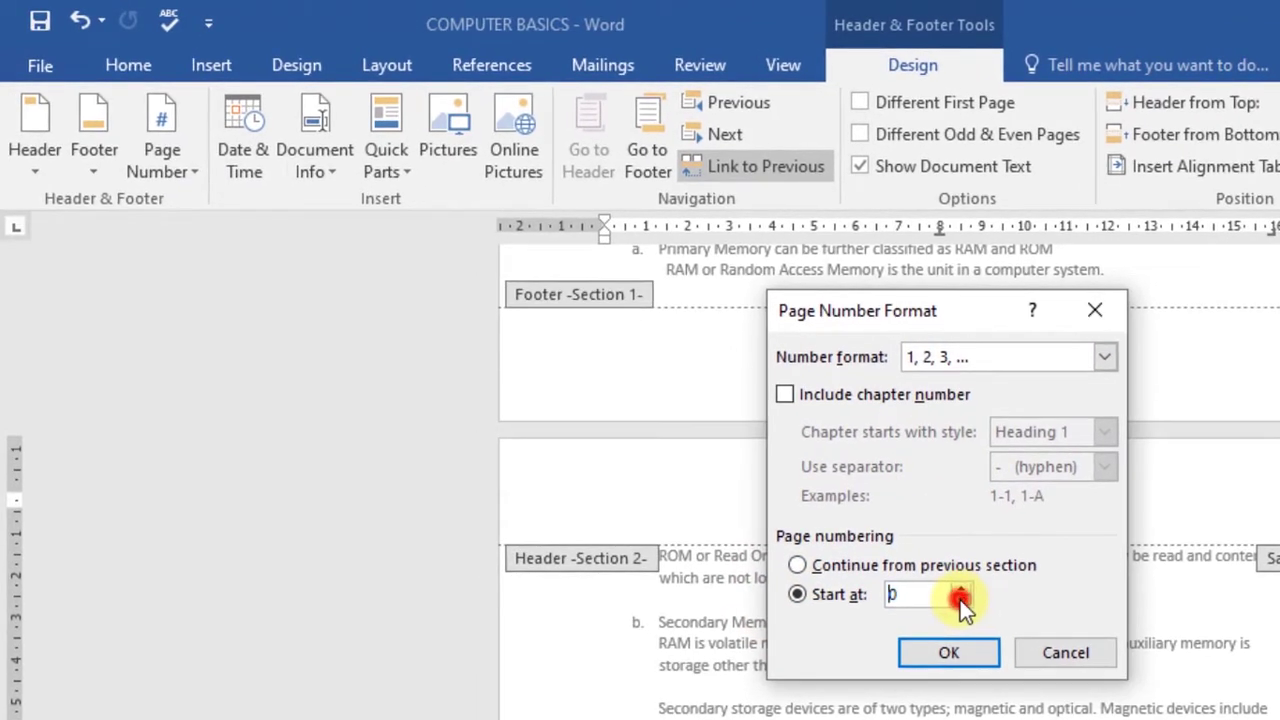
left_click(962, 589)
left_click(962, 589)
left_click(958, 600)
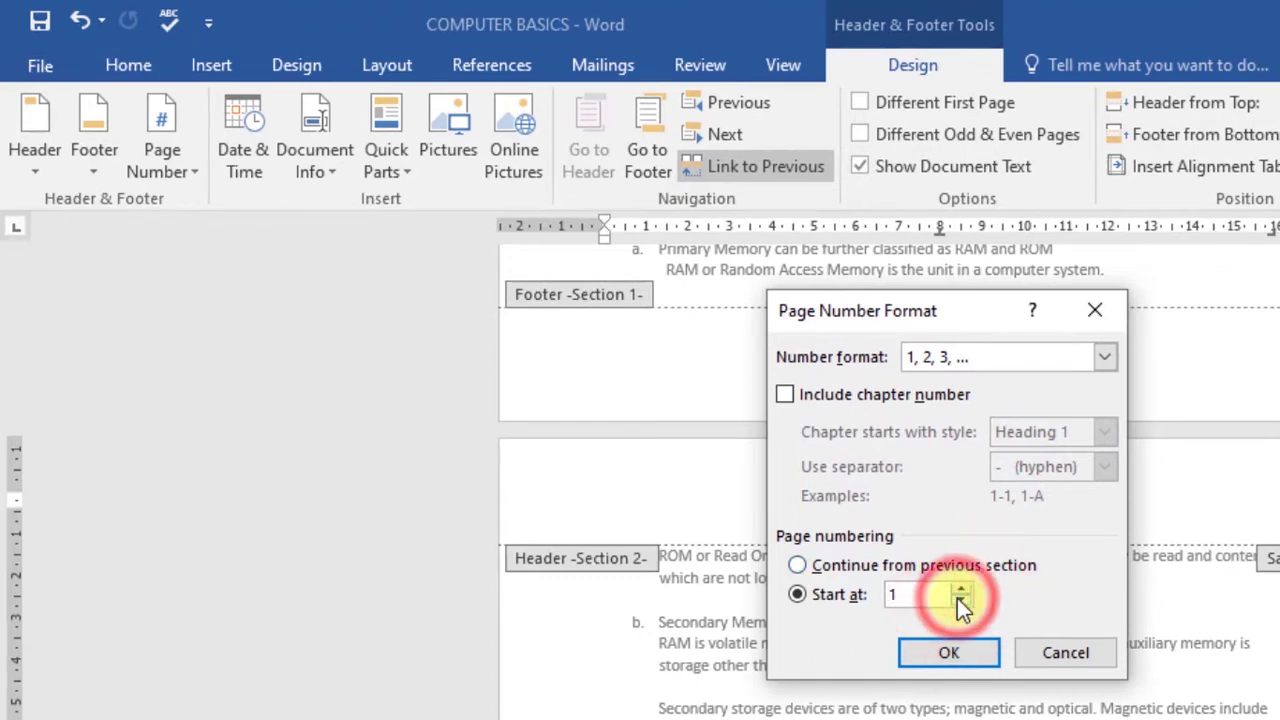
left_click(949, 652)
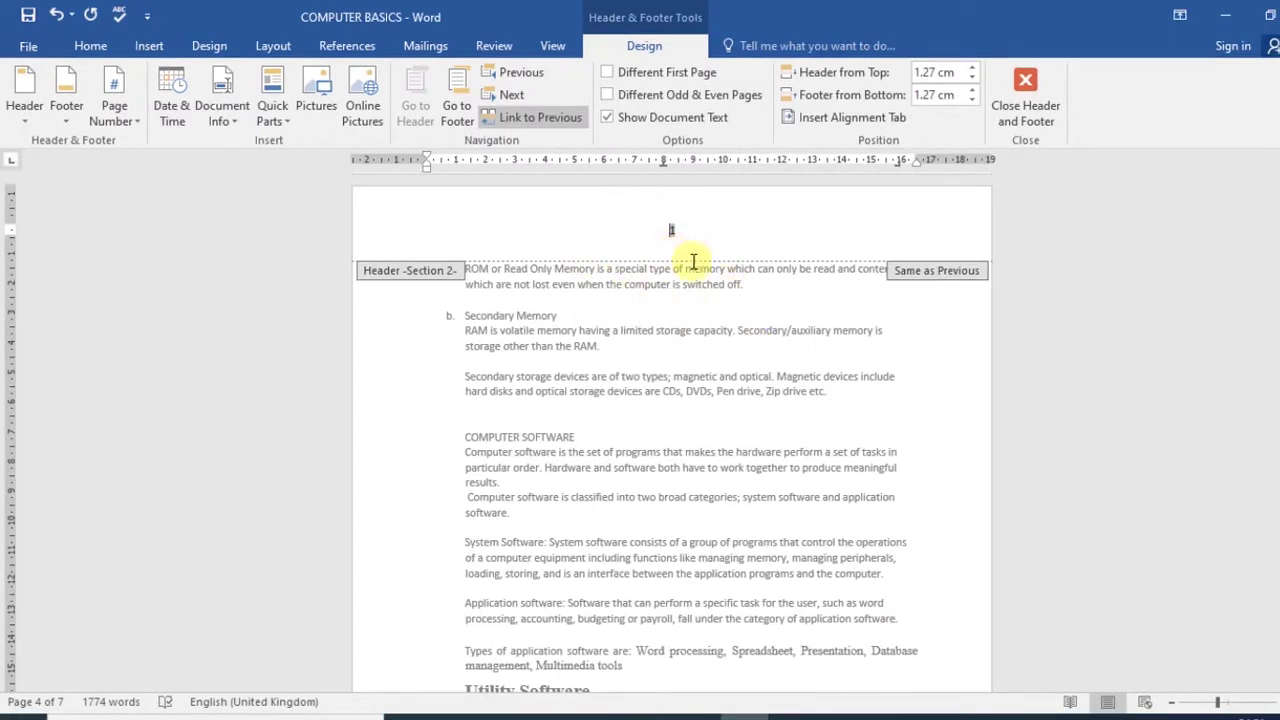
Close the header and check section 1 reads 1, 2, 3 and the ROM page reads 1.
left_click(1030, 104)
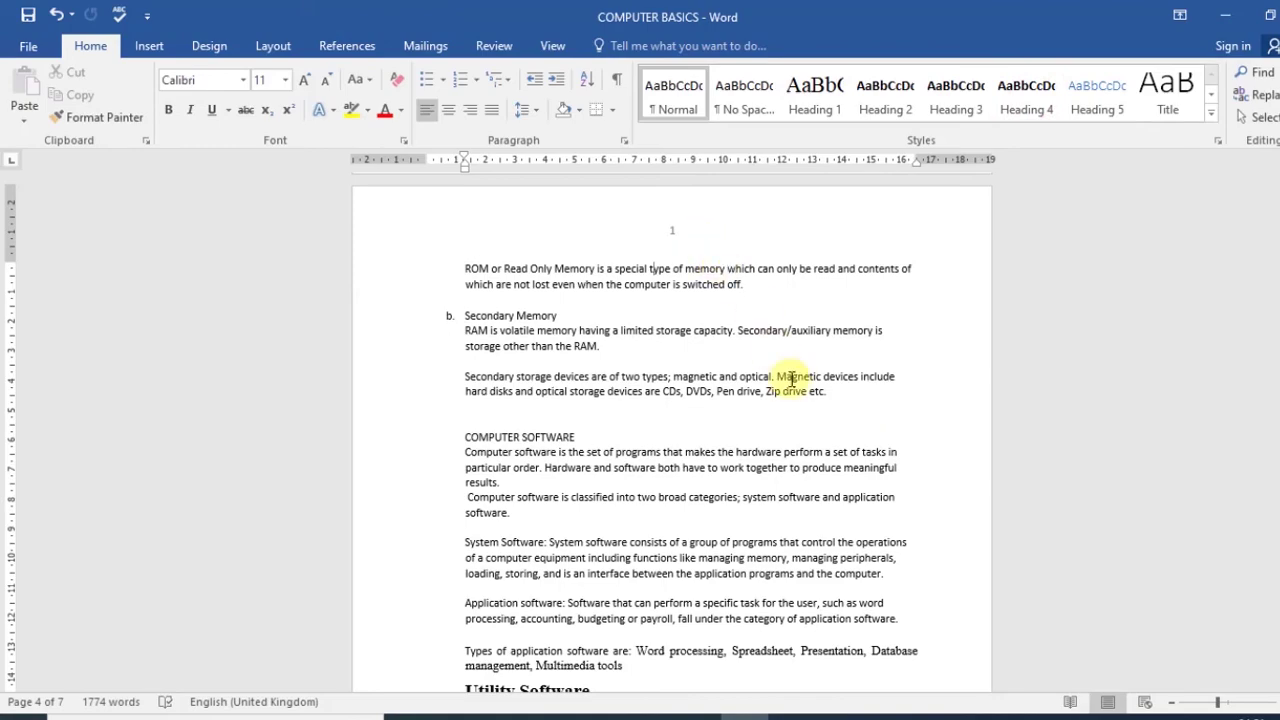
scroll(789, 378, "up", 15)
scroll(770, 343, "up", 20)
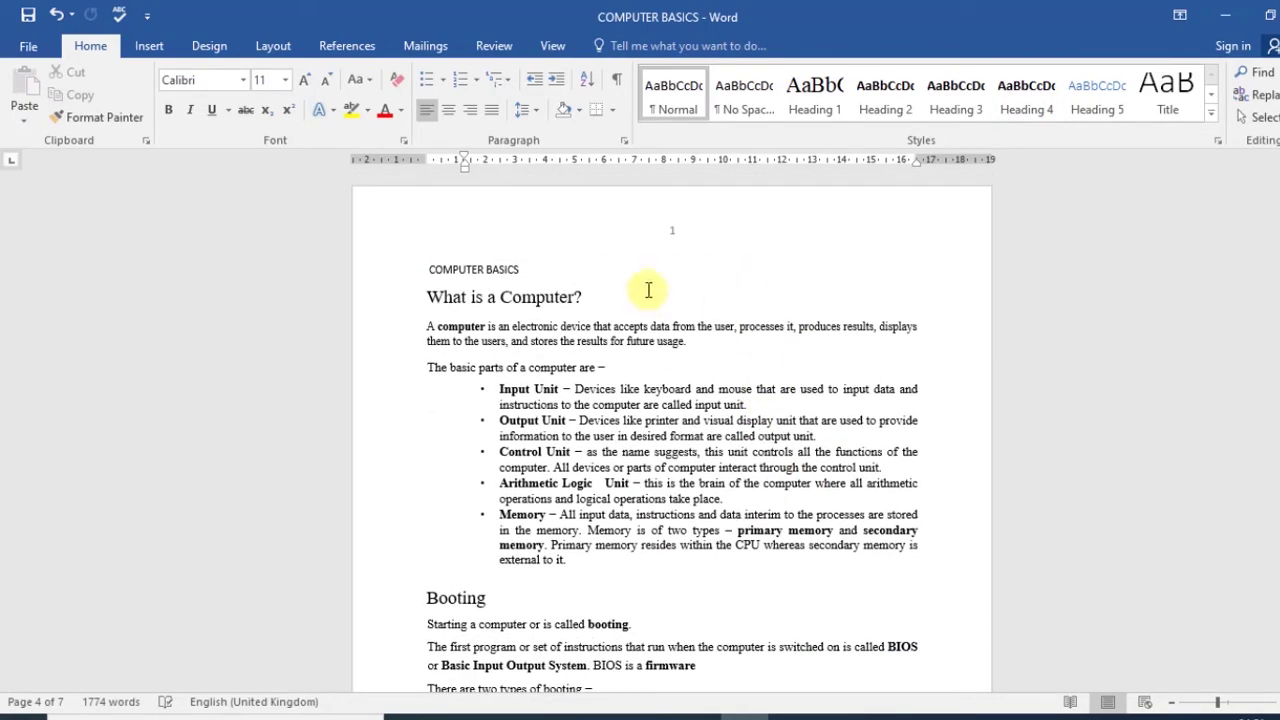
scroll(700, 430, "down", 10)
scroll(790, 452, "down", 12)
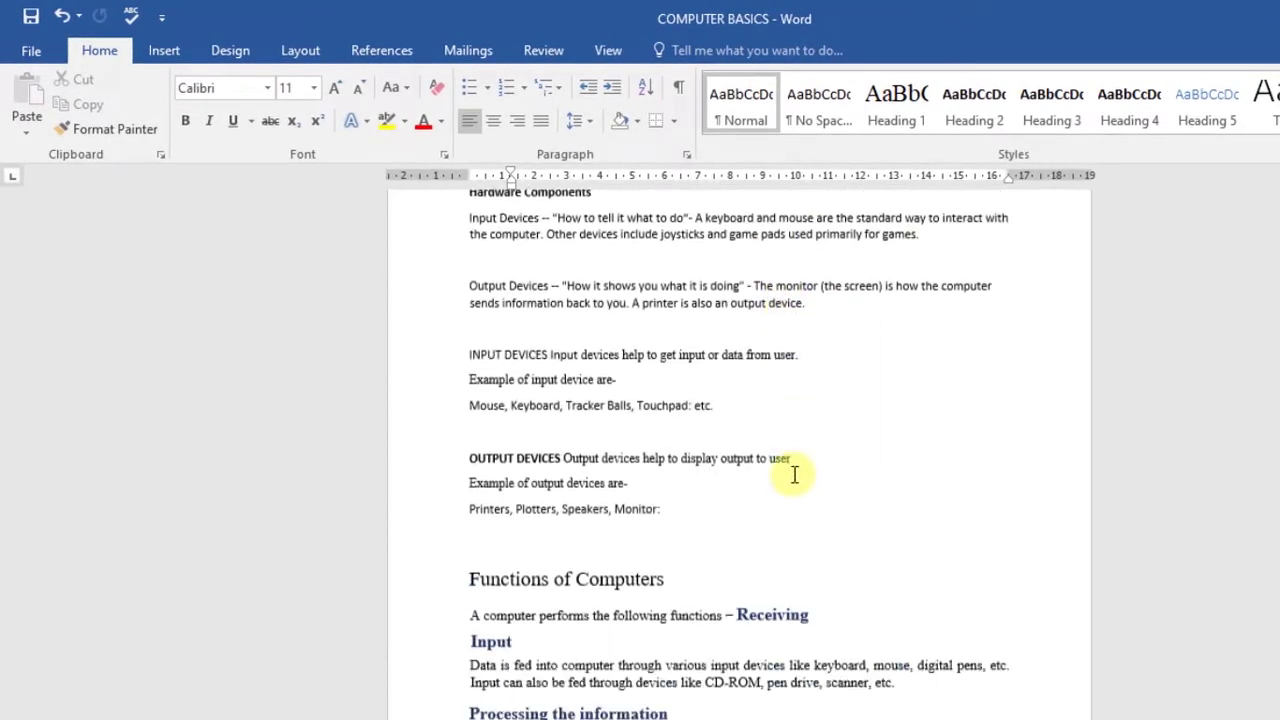
scroll(788, 573, "down", 12)
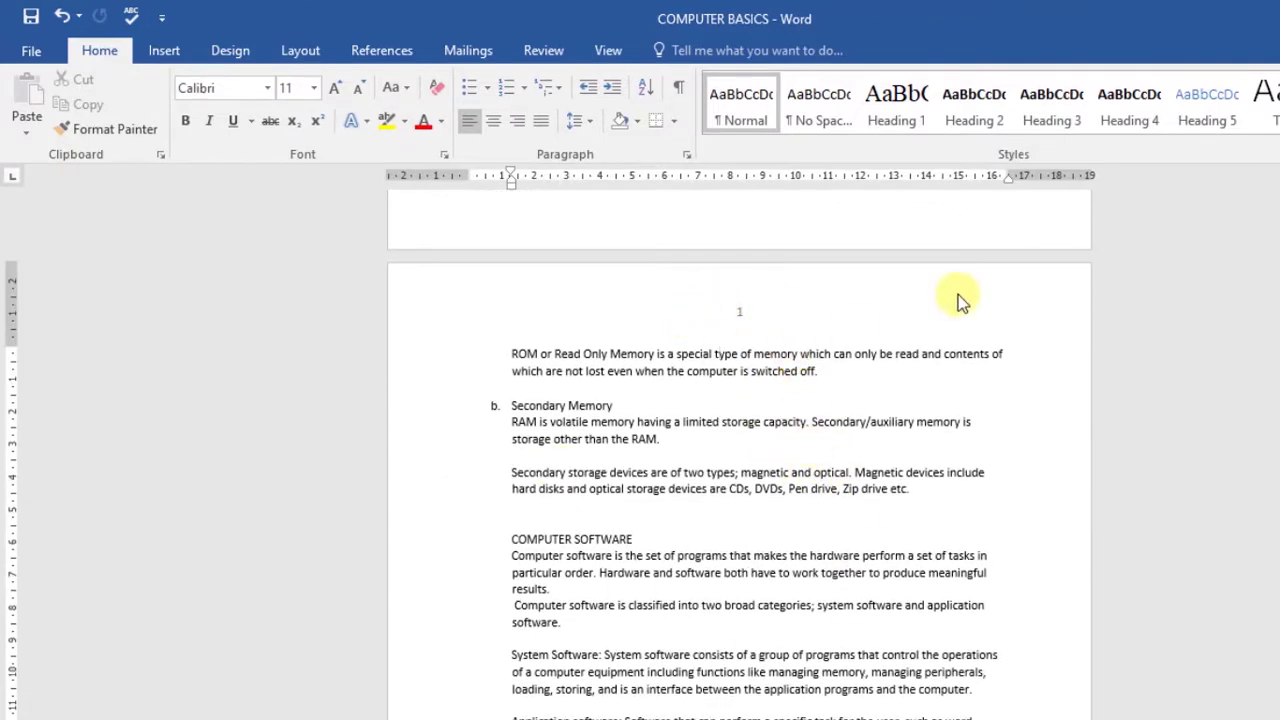
scroll(749, 326, "down", 10)
scroll(742, 320, "down", 12)
scroll(805, 575, "down", 3)
scroll(771, 560, "up", 15)
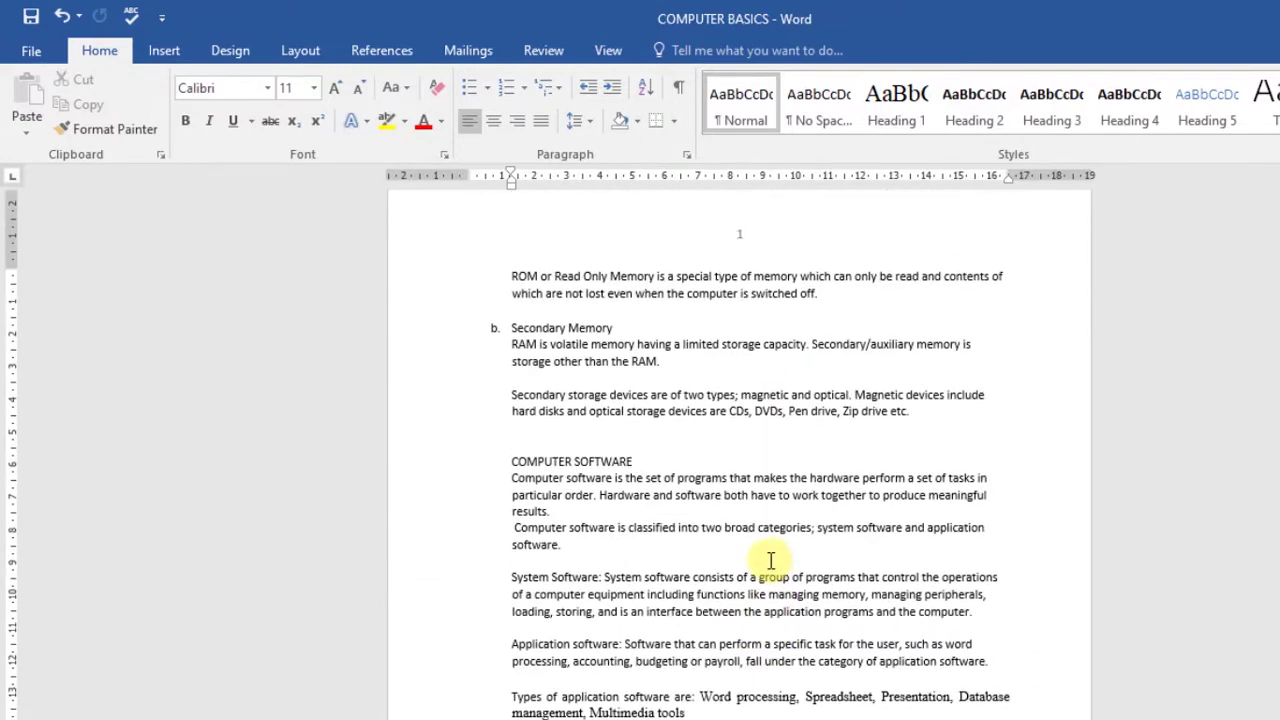
scroll(771, 560, "up", 15)
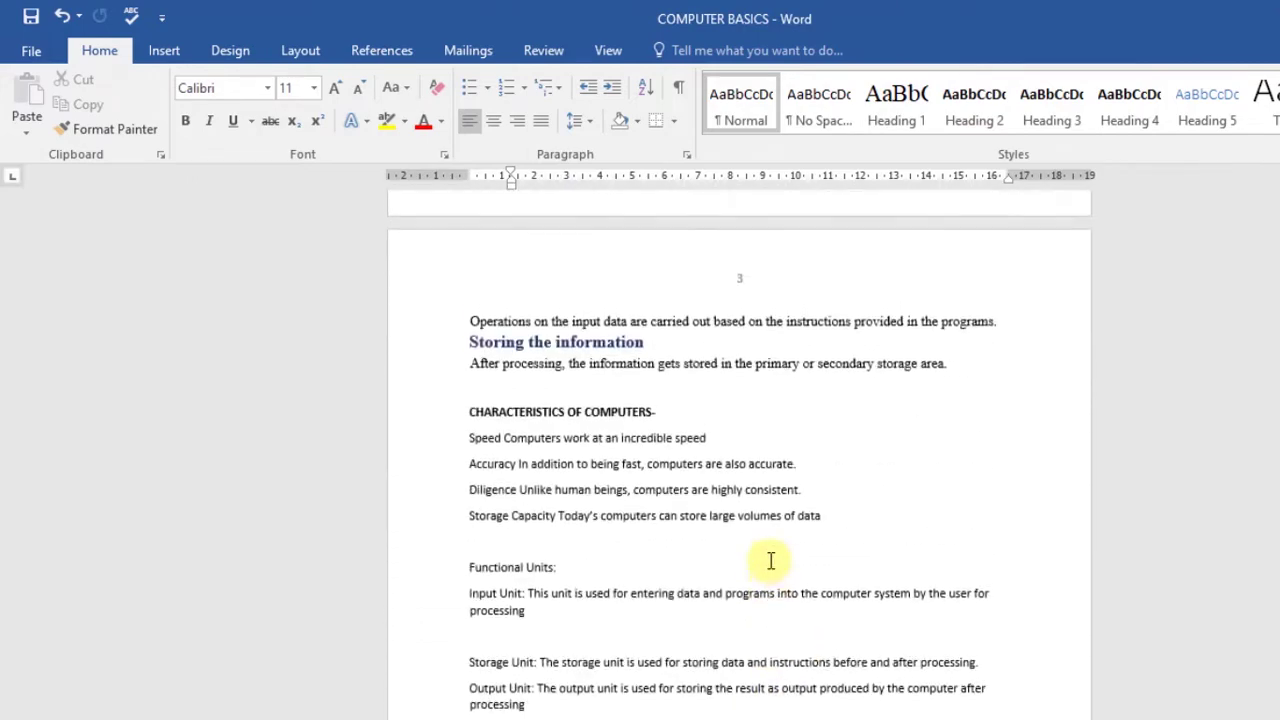
scroll(771, 560, "up", 15)
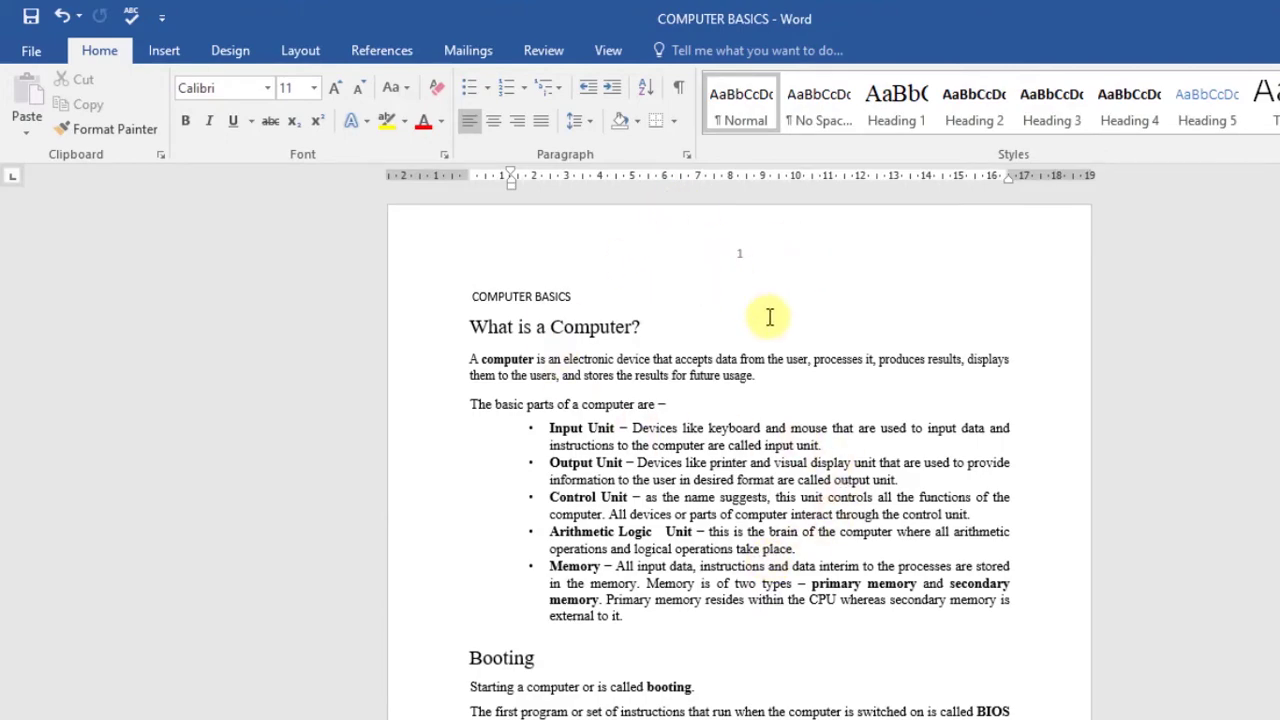
scroll(766, 318, "down", 15)
scroll(782, 612, "up", 15)
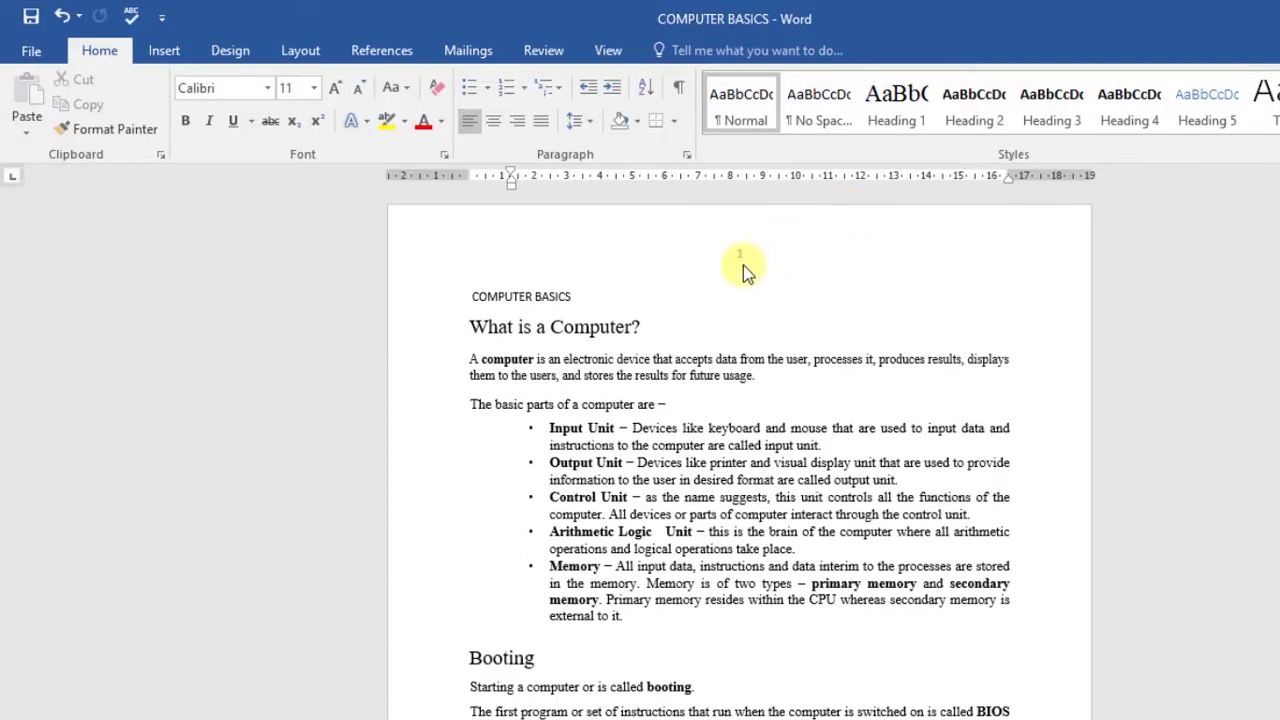
Enable Different First Page in the page 1 header so page 1 shows no number.
double_click(745, 262)
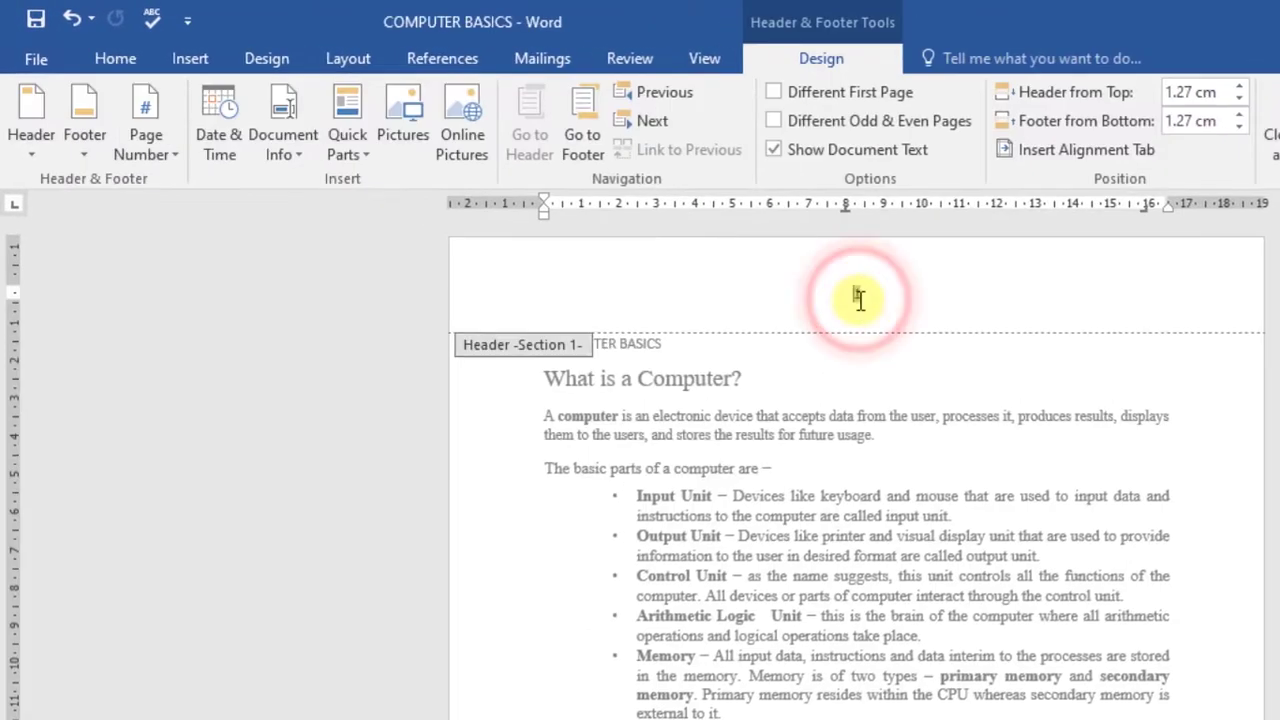
left_click(774, 92)
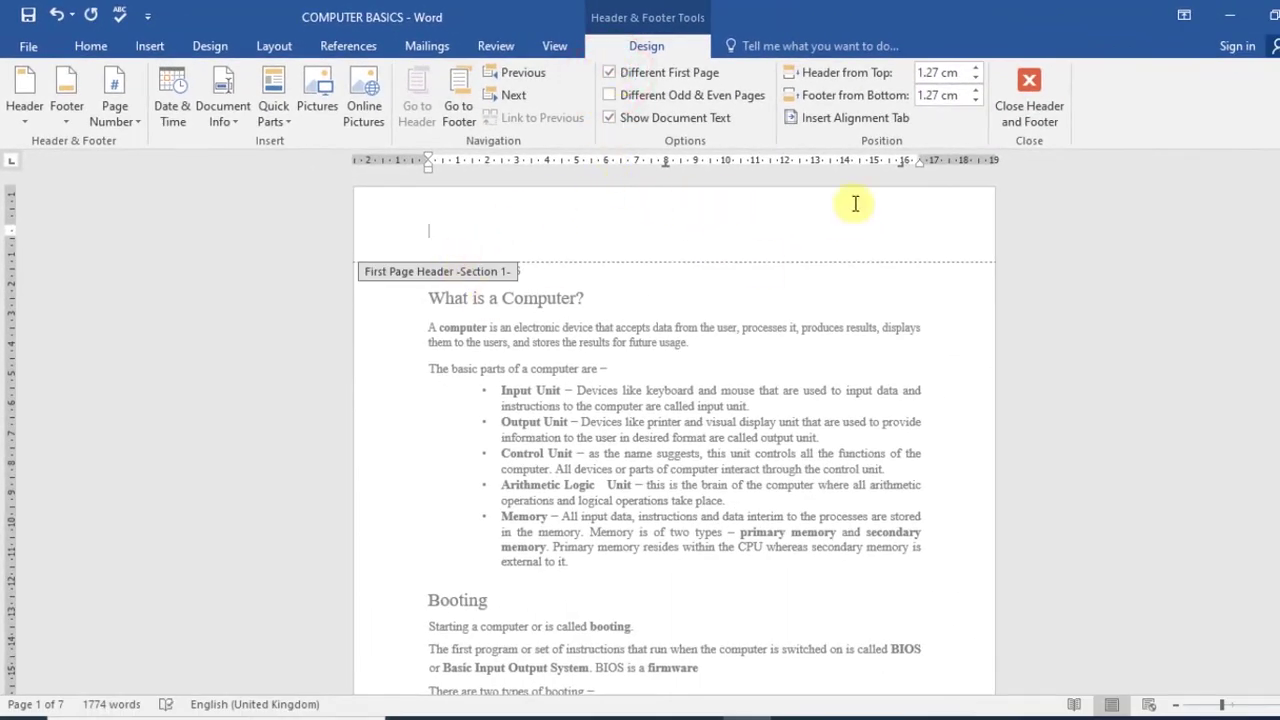
scroll(646, 259, "down", 15)
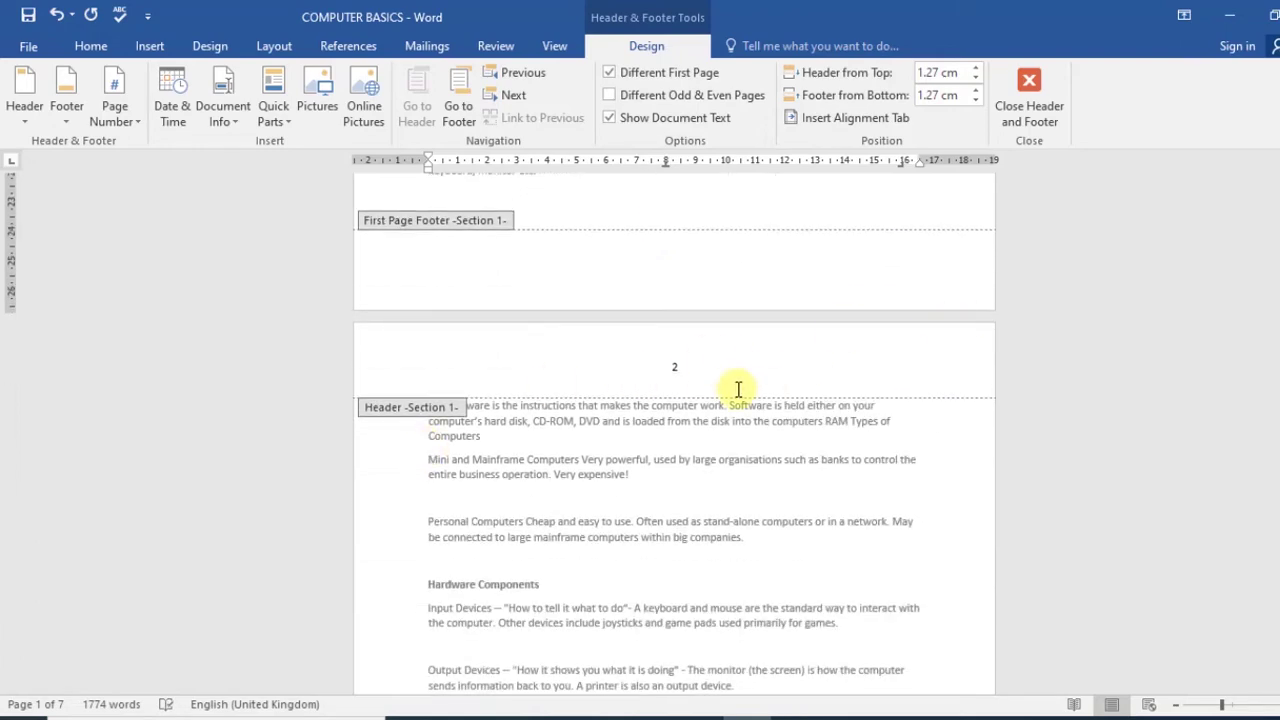
scroll(738, 388, "up", 15)
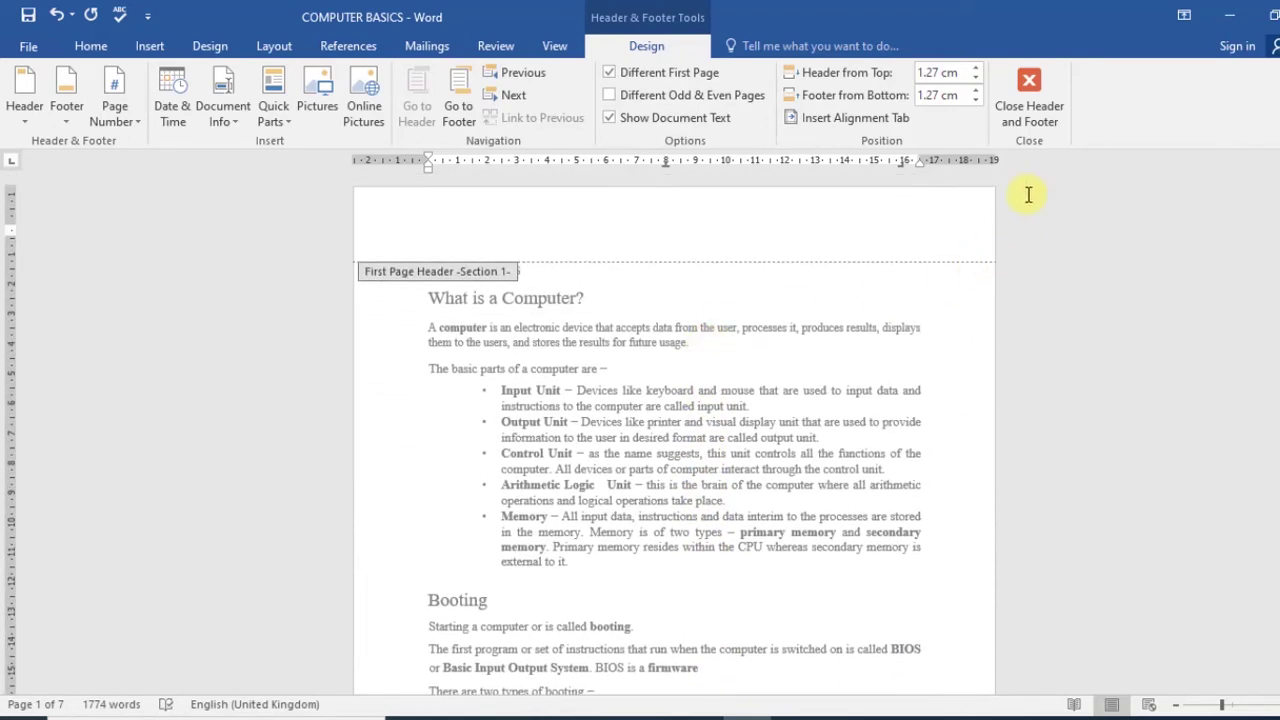
left_click(1030, 100)
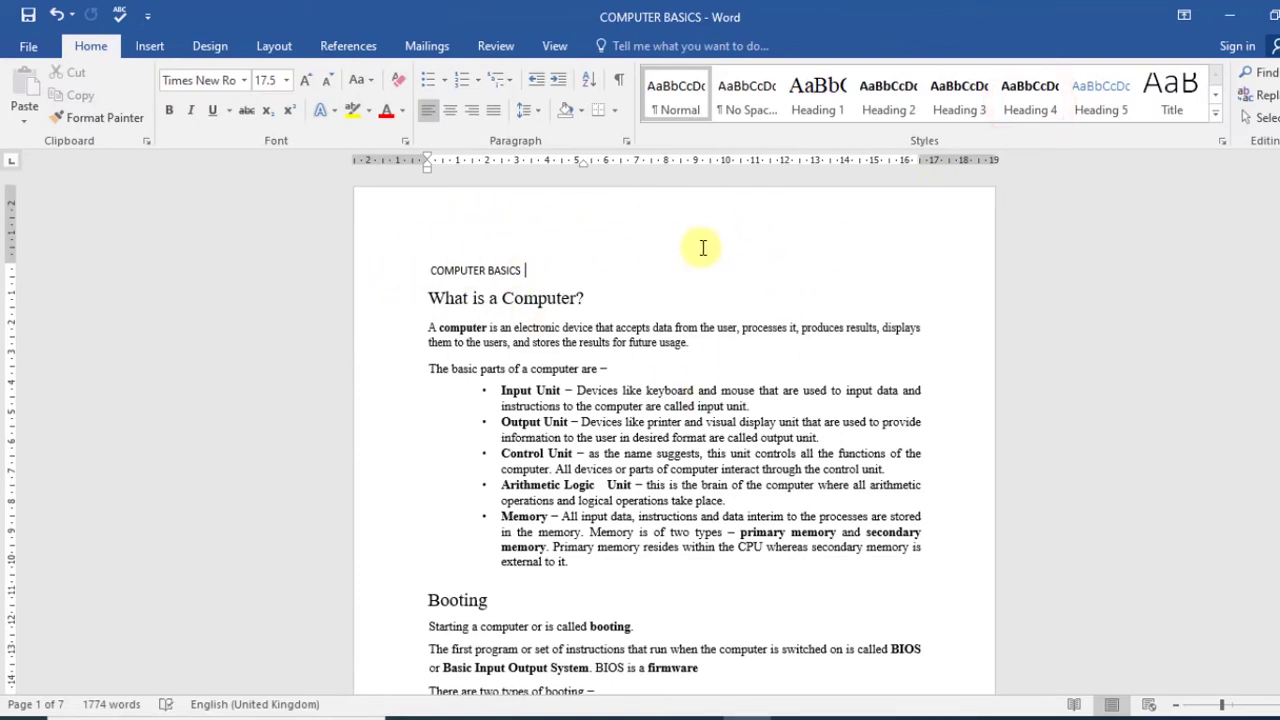
scroll(703, 248, "down", 15)
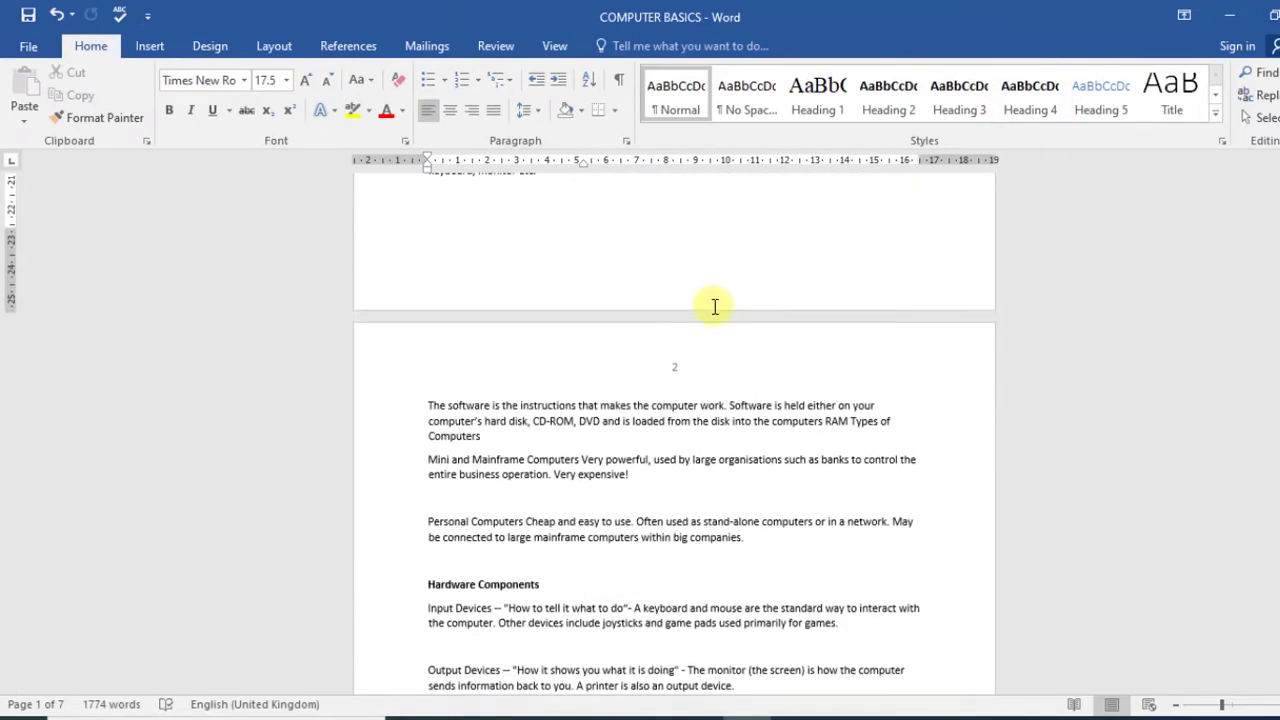
scroll(745, 300, "down", 10)
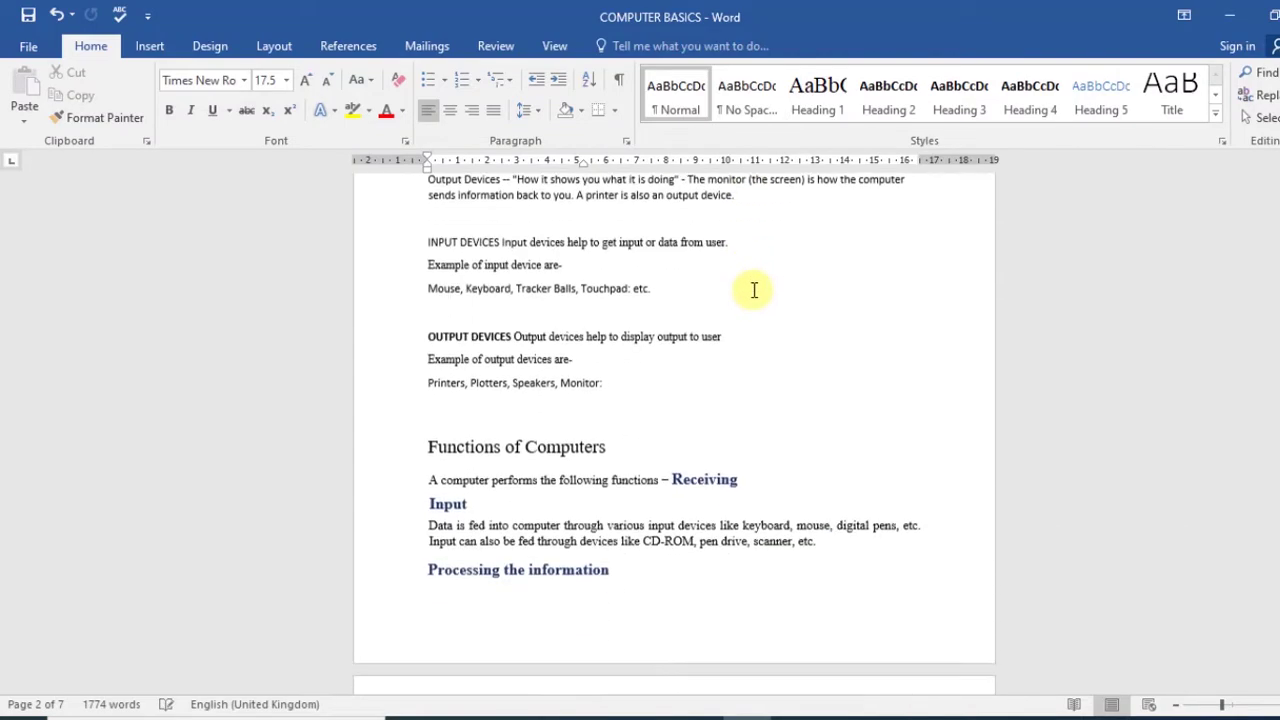
scroll(750, 295, "up", 11)
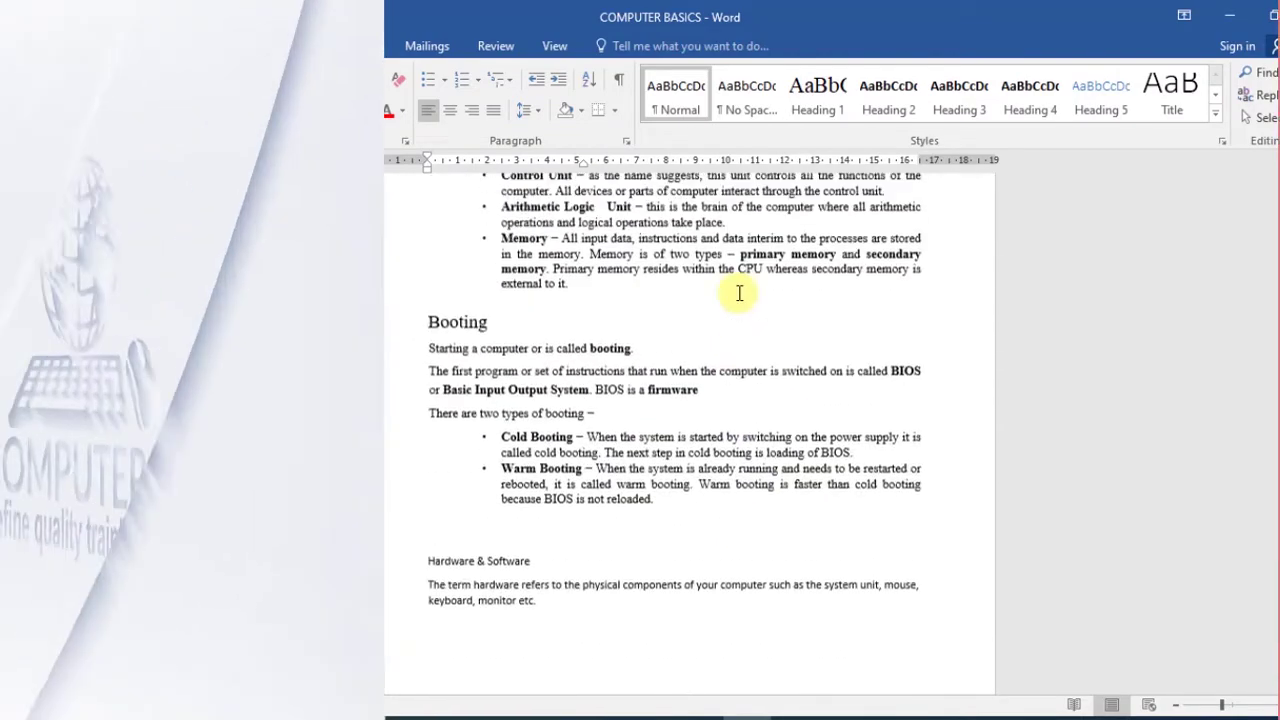